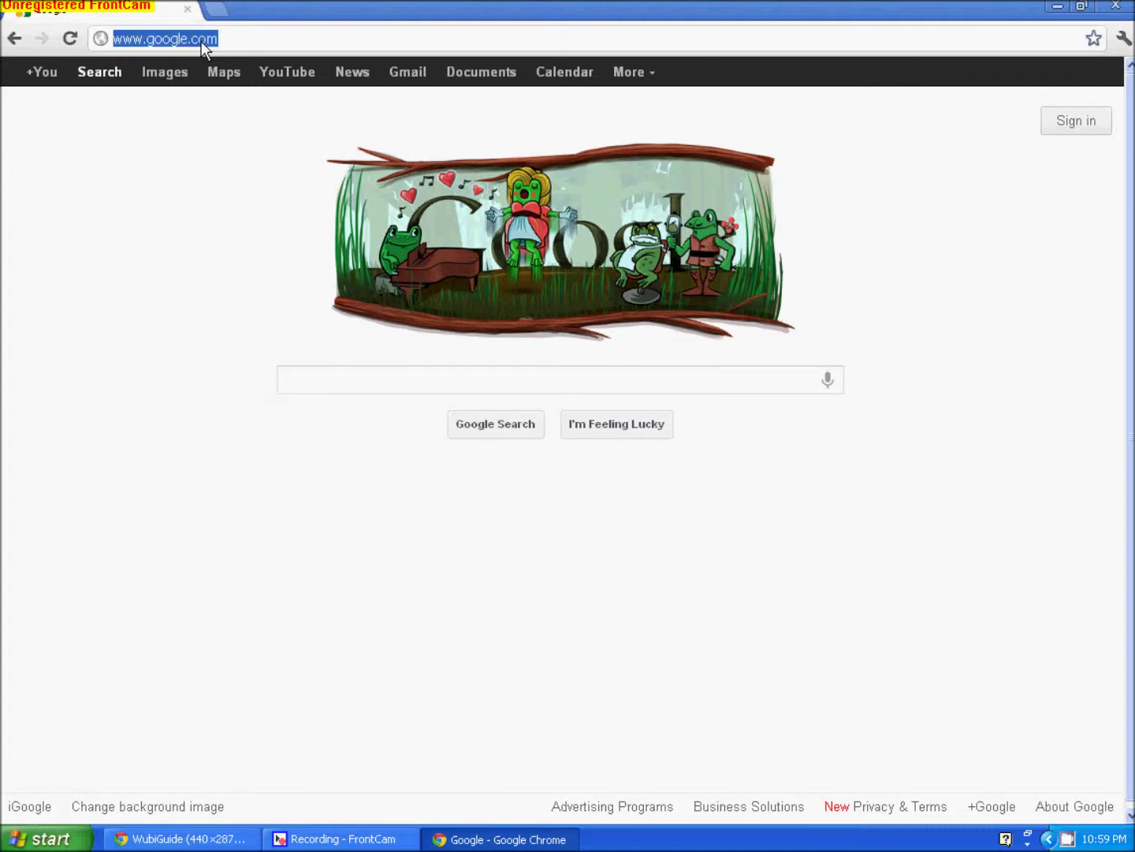
Step: Go to ubuntu.com and start the Ubuntu online tour with the option to show yourself around
text(ubuntu.com)
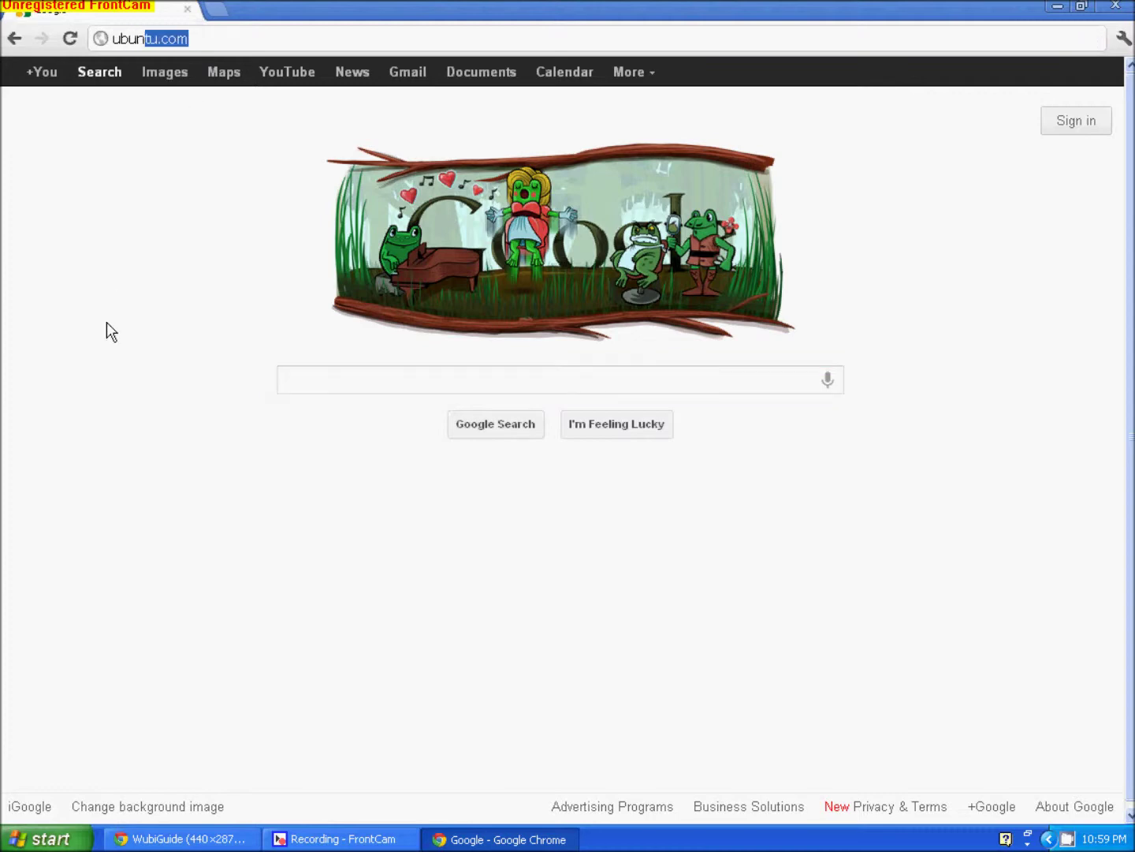
key(Return)
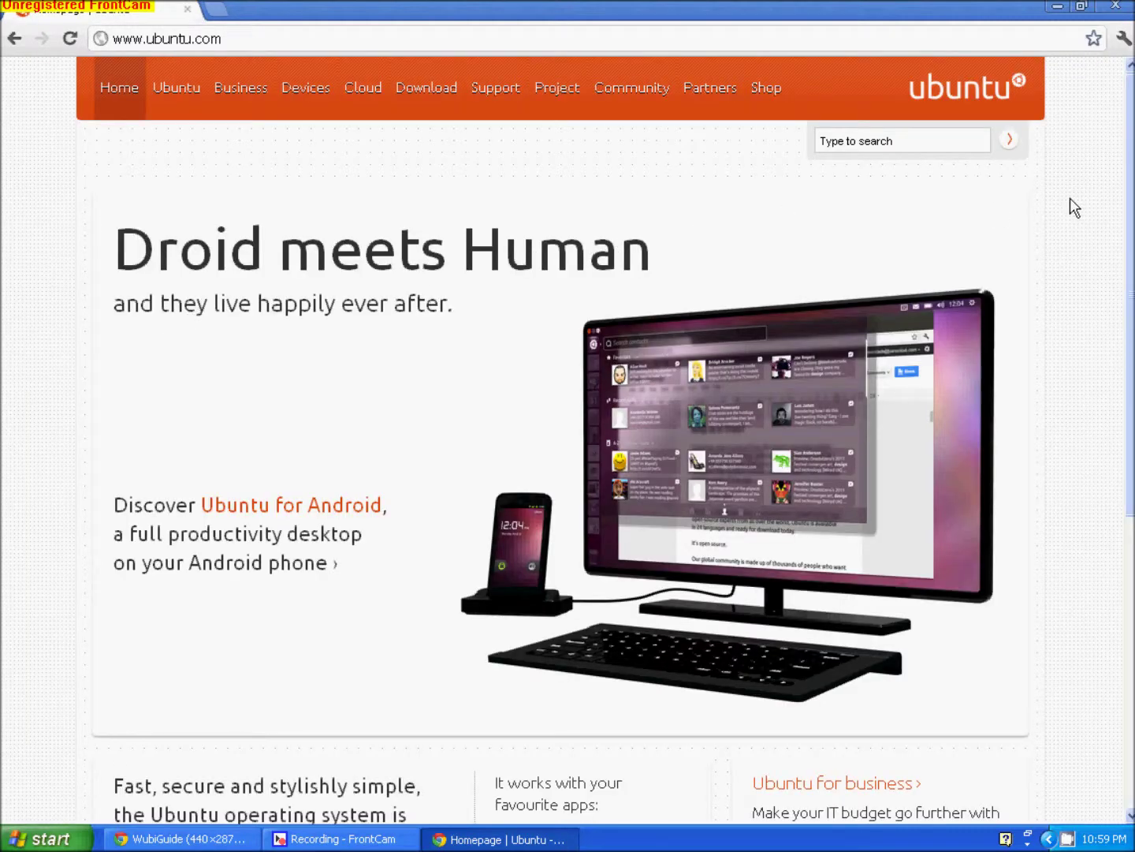
drag(1127, 123, 1126, 441)
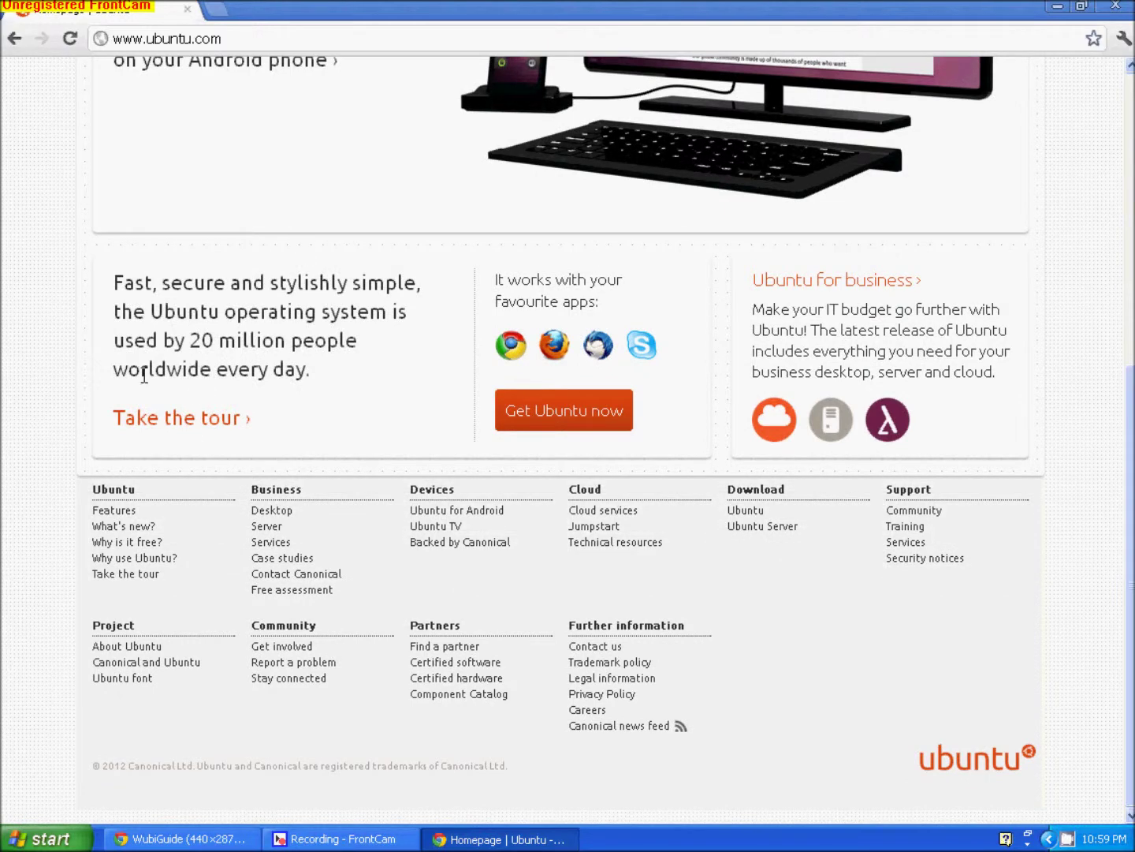
click(177, 434)
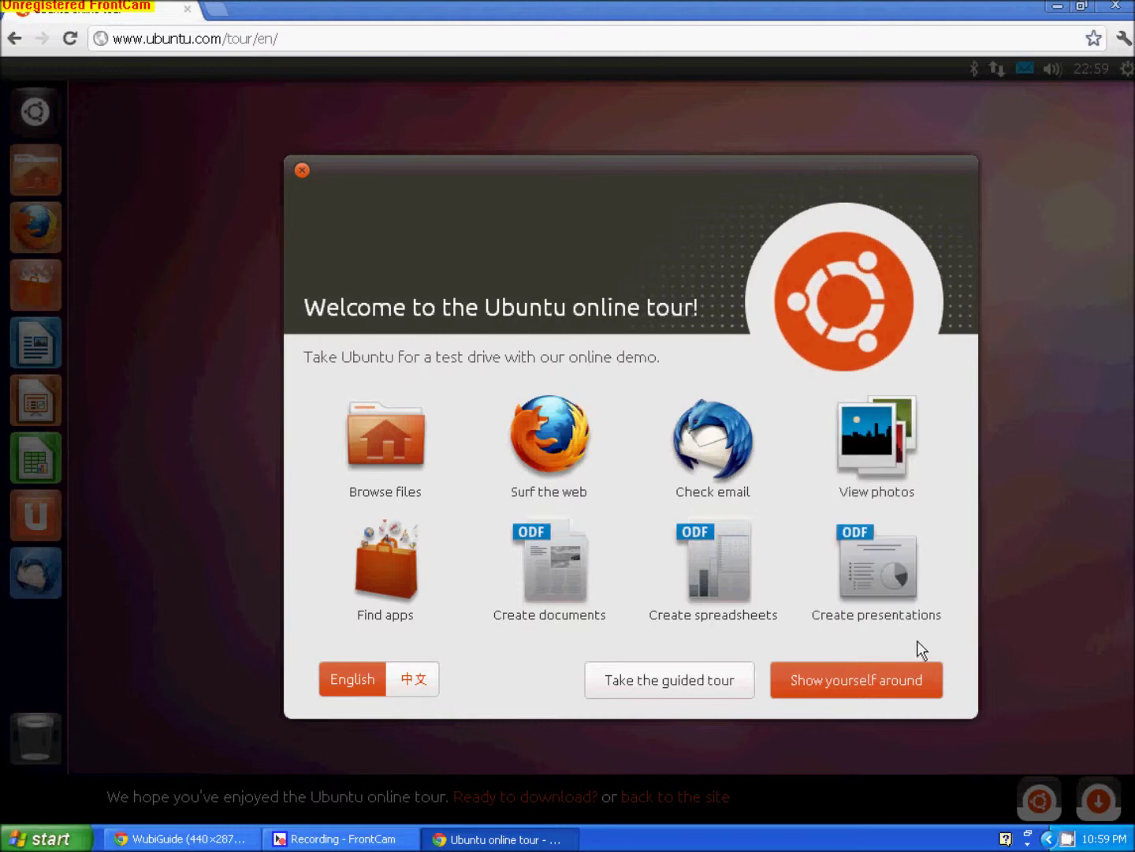
click(847, 686)
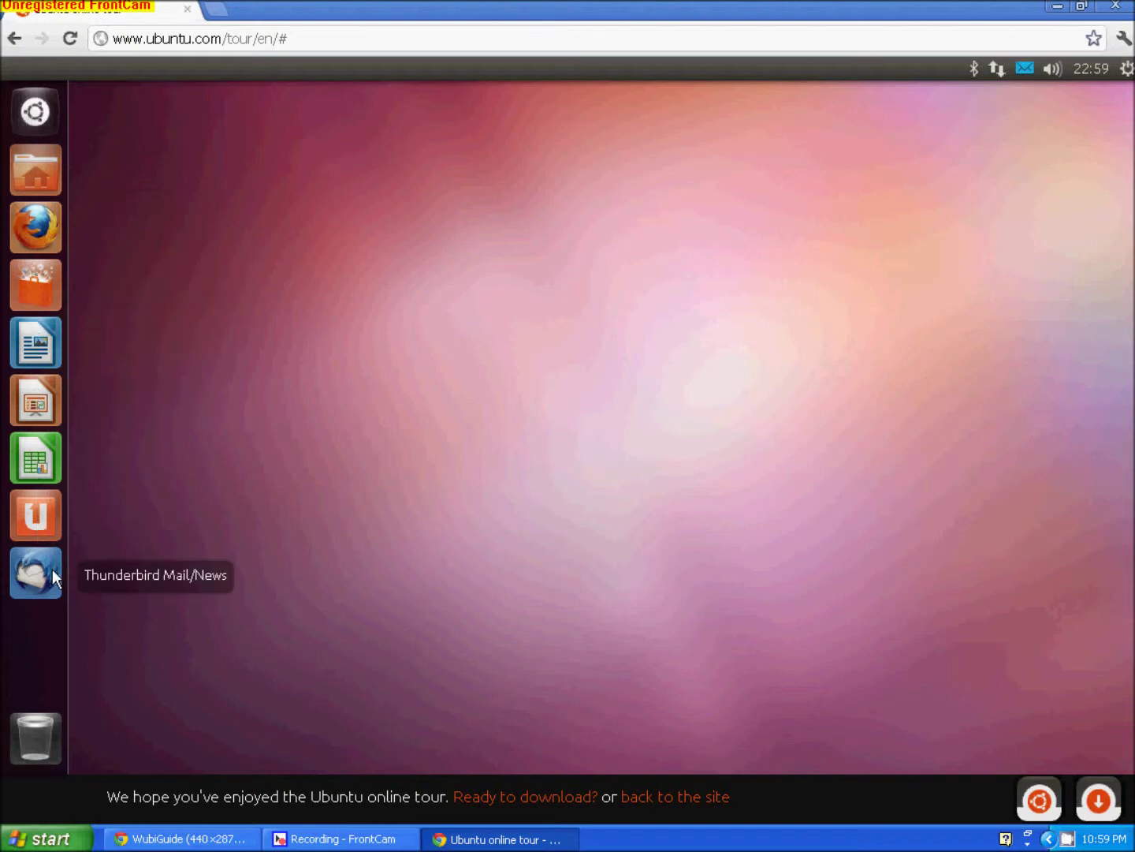
Step: Browse the Pictures folder in the tour's home folder, then leave the tour and return to the Ubuntu site
click(53, 169)
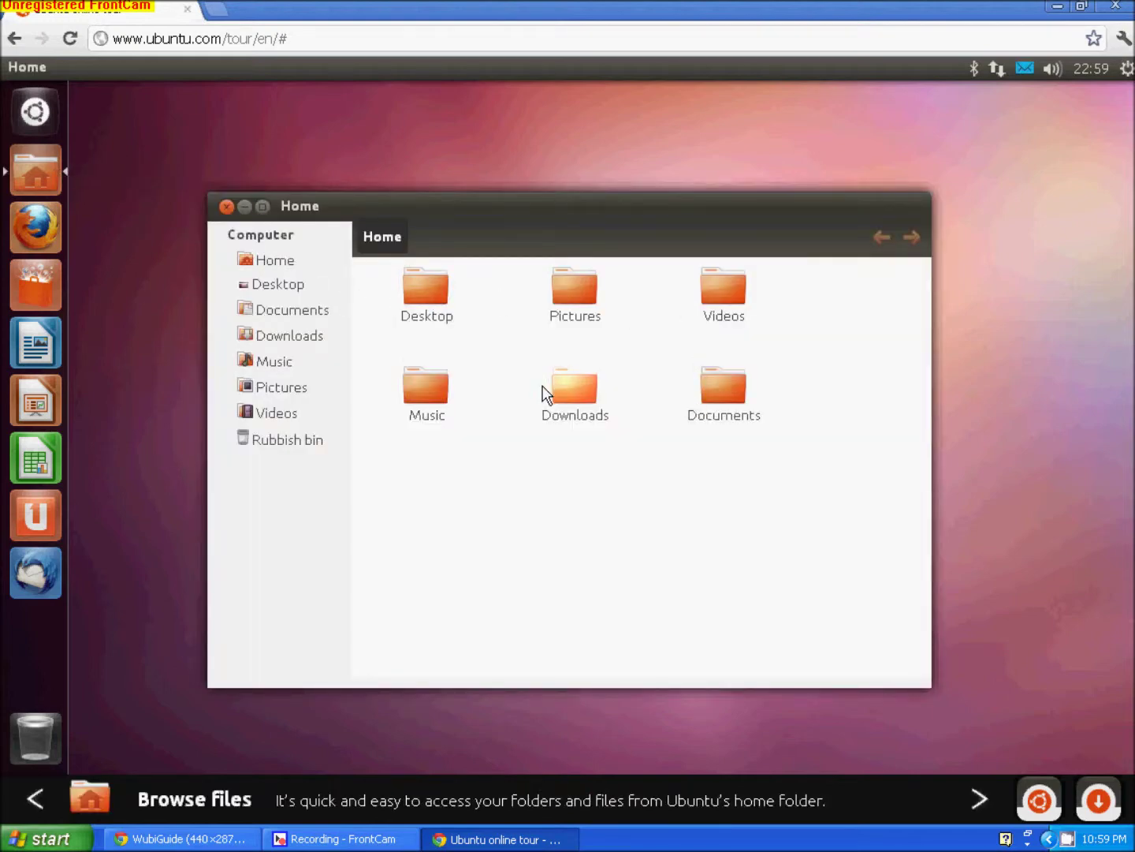
click(568, 309)
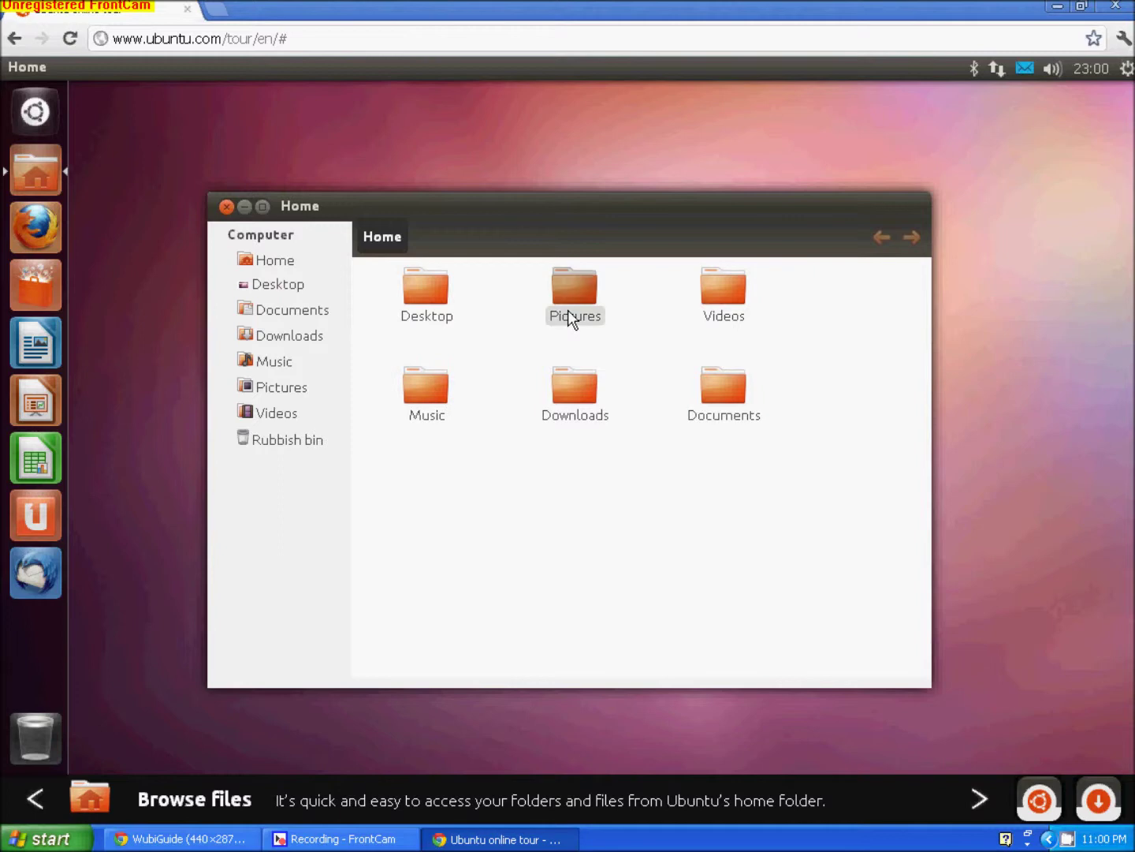
double_click(567, 309)
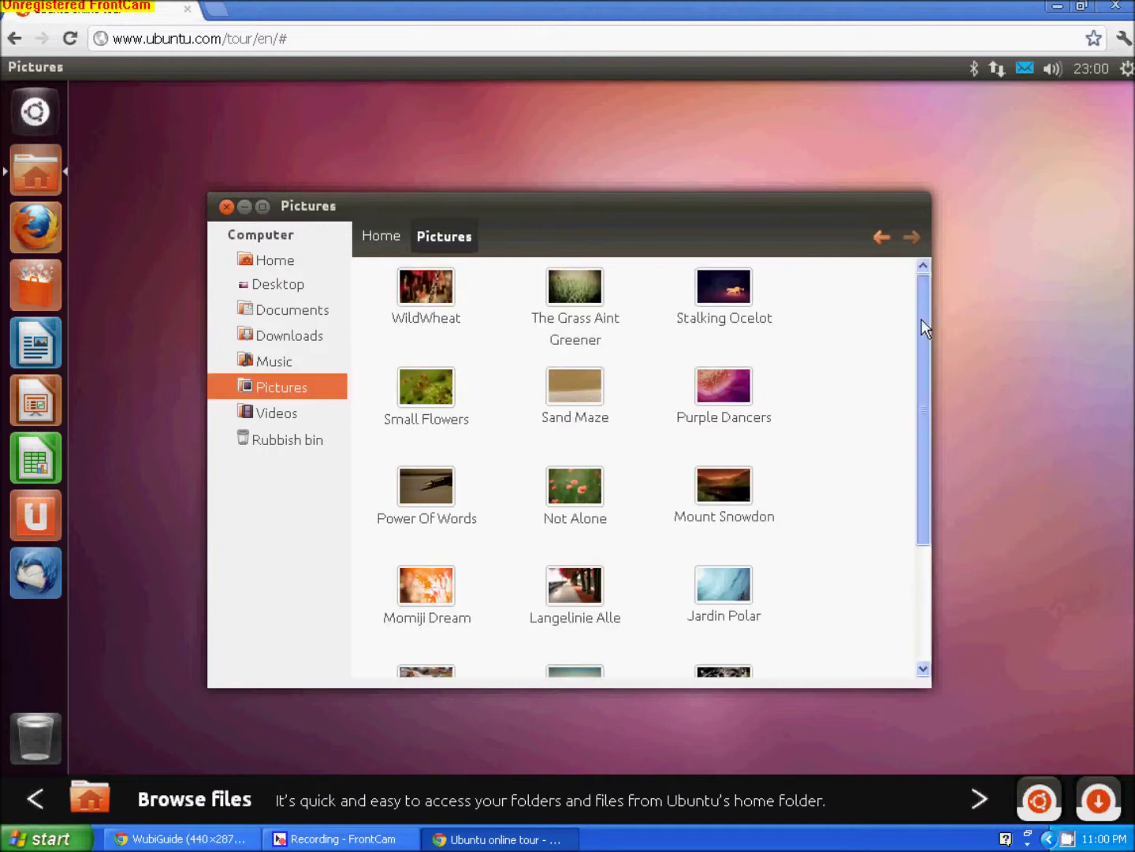
scroll(915, 410, down, 3)
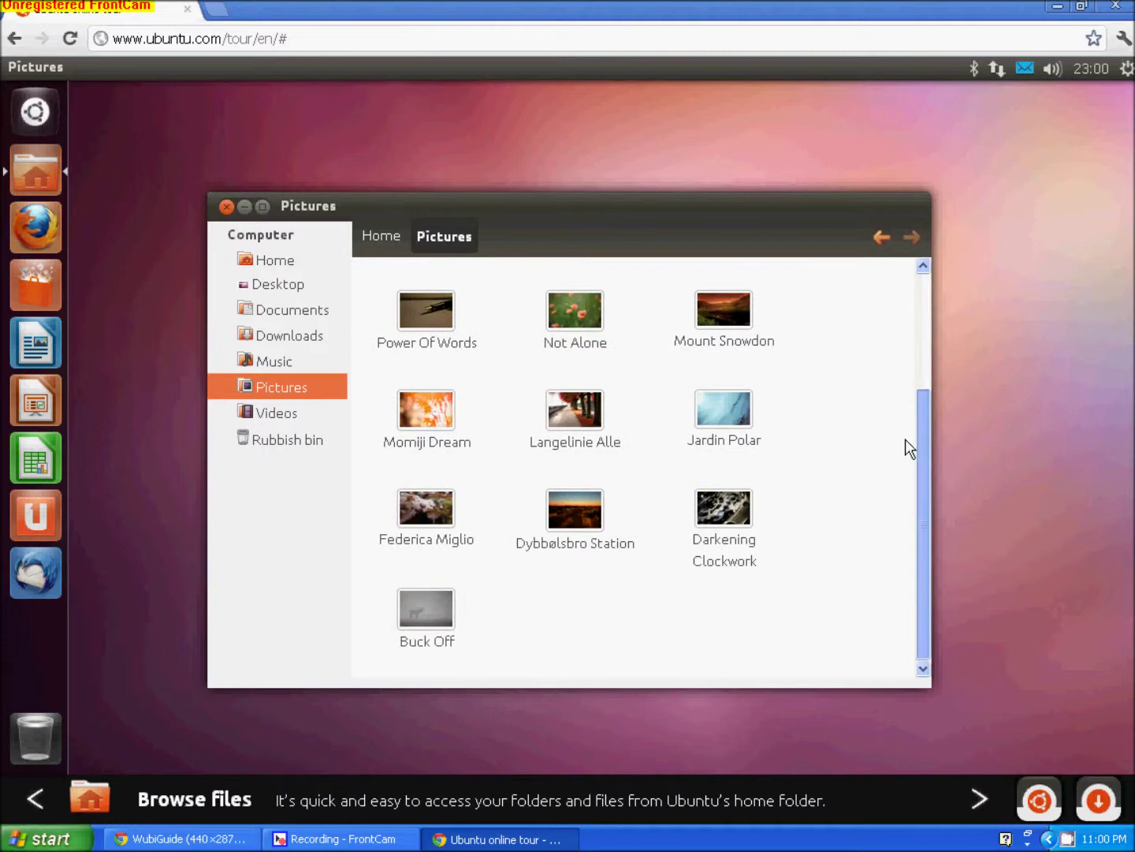
scroll(908, 378, up, 4)
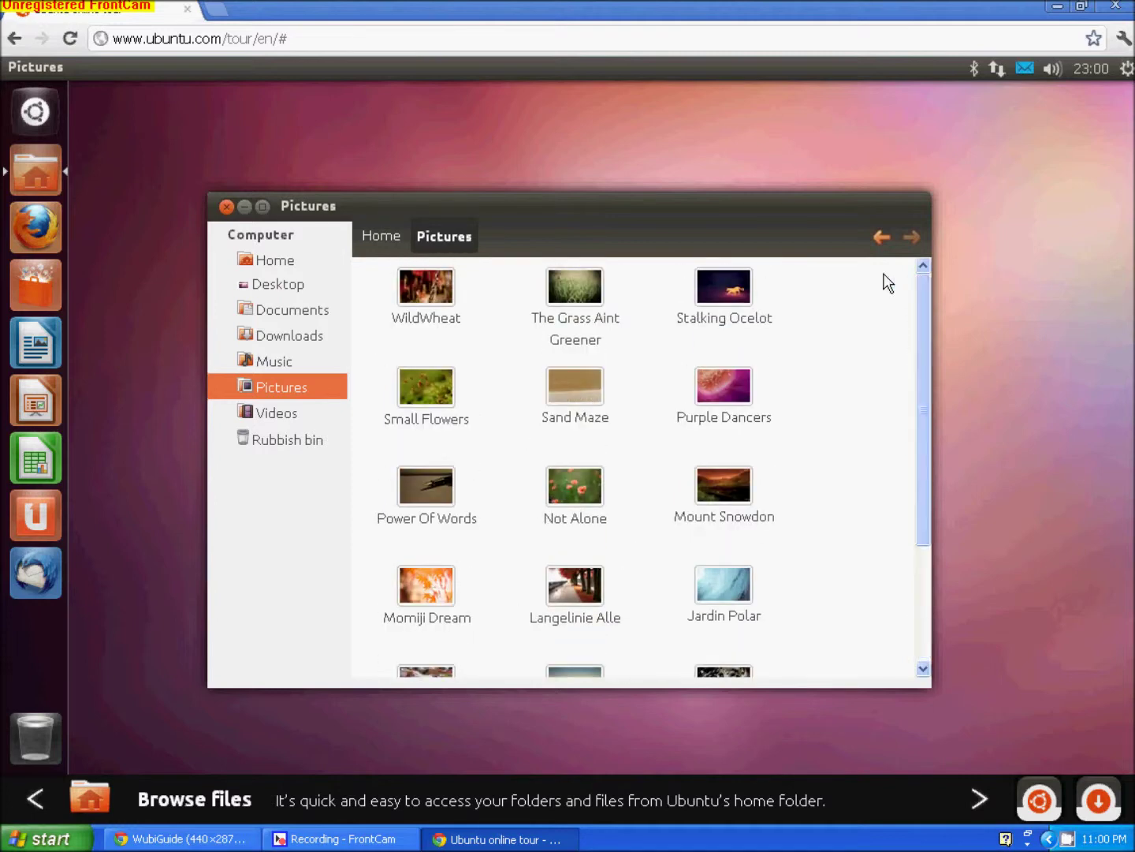
click(227, 208)
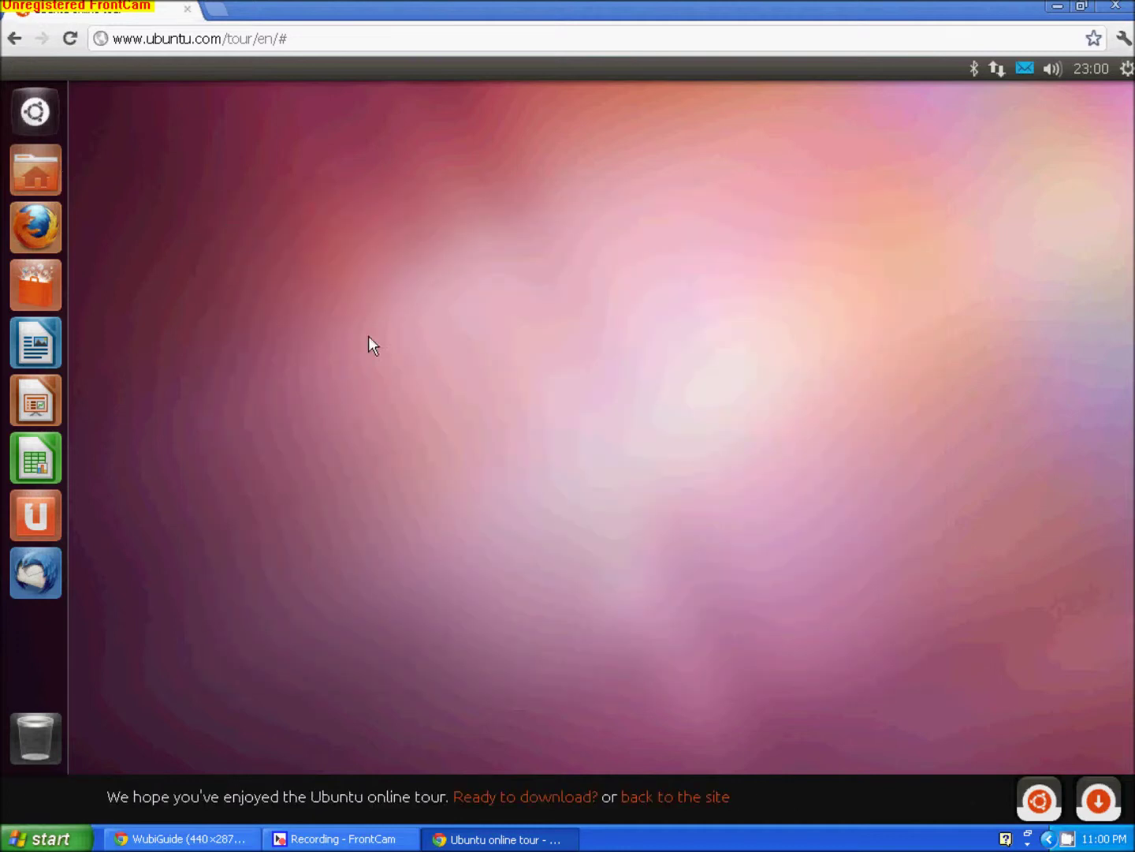
click(710, 799)
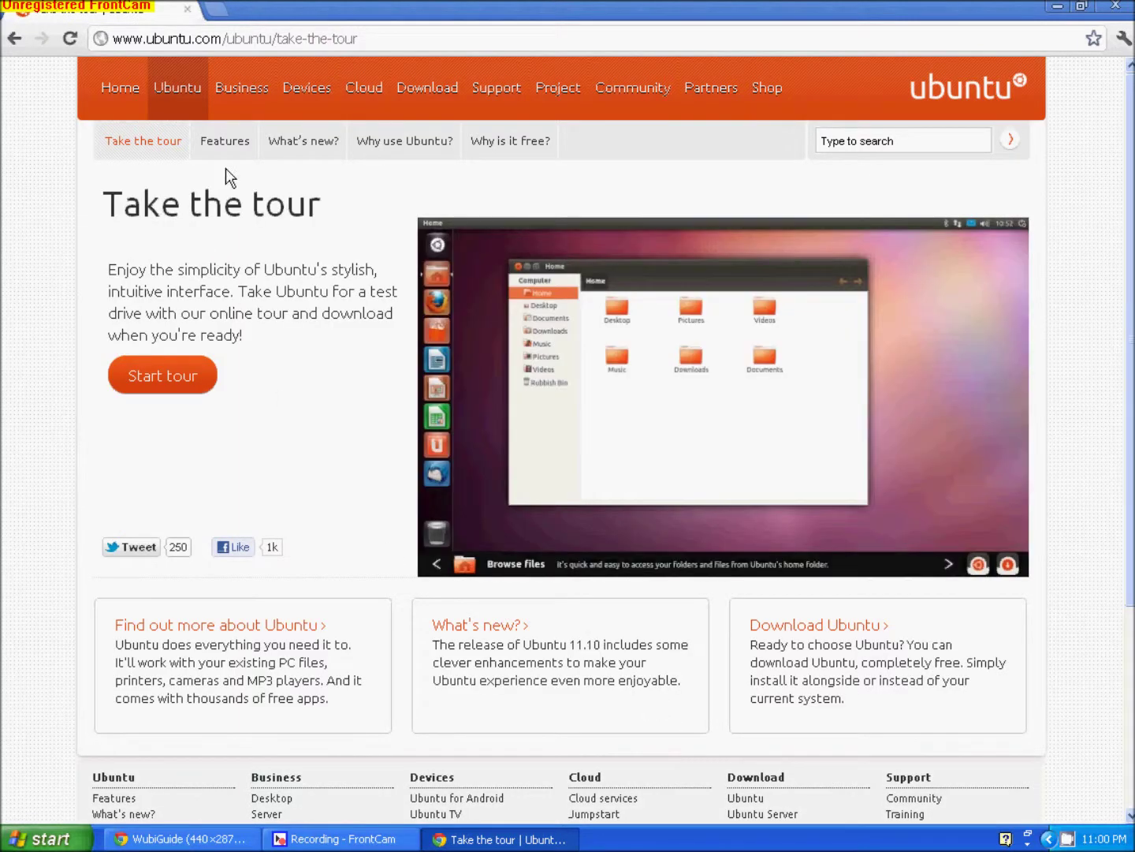
Step: Open the Ubuntu Features page and look through its overview
click(224, 150)
drag(103, 205, 245, 207)
click(272, 217)
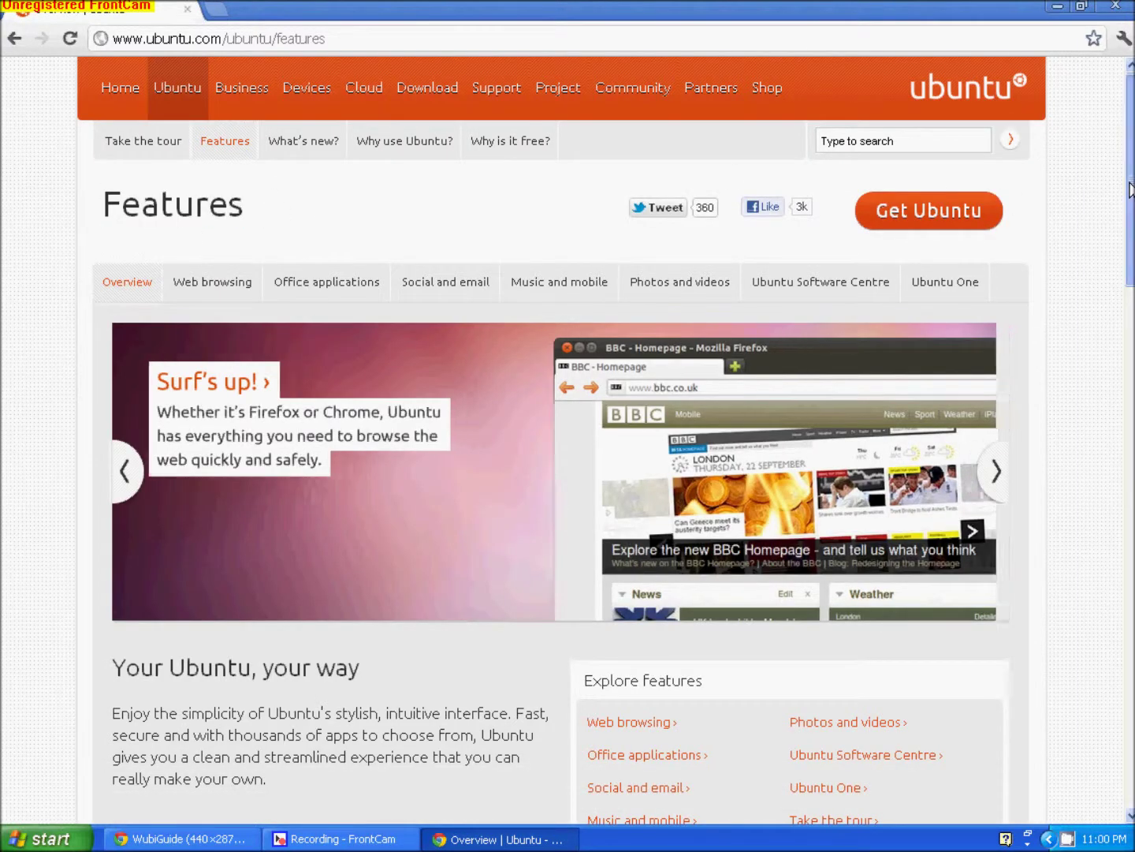
scroll(1129, 237, down, 3)
drag(1130, 245, 1118, 168)
Step: View the What's new? page for the Ubuntu 11.10 release
click(295, 148)
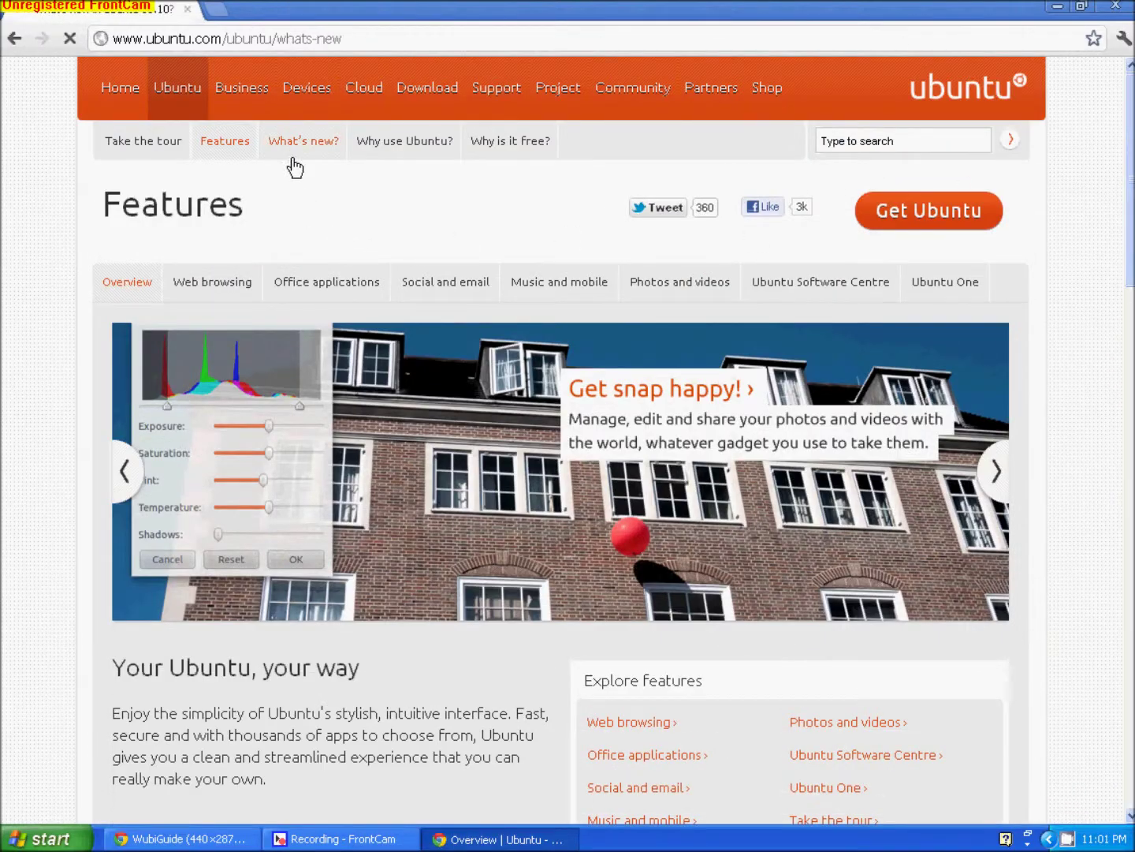
drag(115, 206, 309, 207)
click(318, 210)
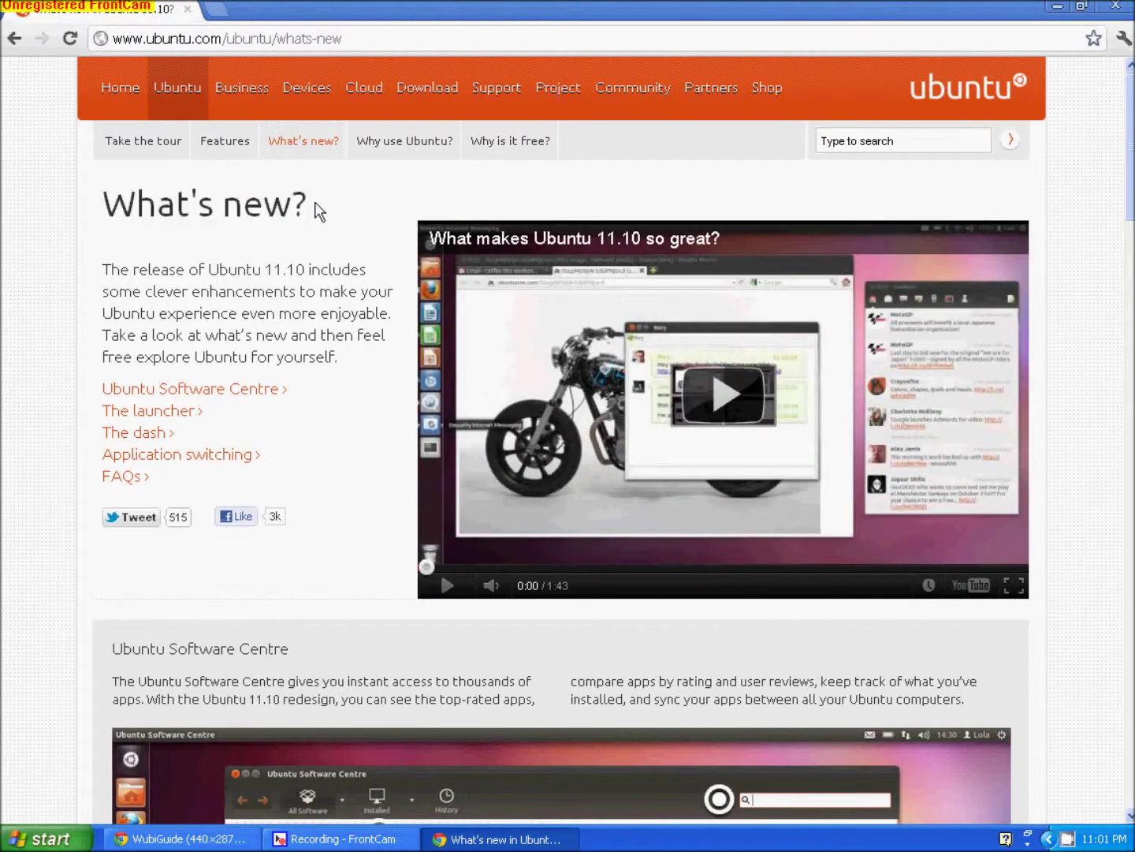
mouse_move(1132, 142)
mouse_down()
mouse_move(1132, 610)
mouse_move(1132, 126)
mouse_up()
Step: Open the Why use Ubuntu? page and read through it
click(397, 156)
drag(101, 203, 383, 199)
click(472, 231)
mouse_move(1132, 157)
mouse_down()
mouse_move(1130, 418)
mouse_move(1128, 446)
mouse_move(1116, 450)
mouse_move(1132, 468)
mouse_move(1130, 588)
mouse_move(1104, 138)
mouse_up()
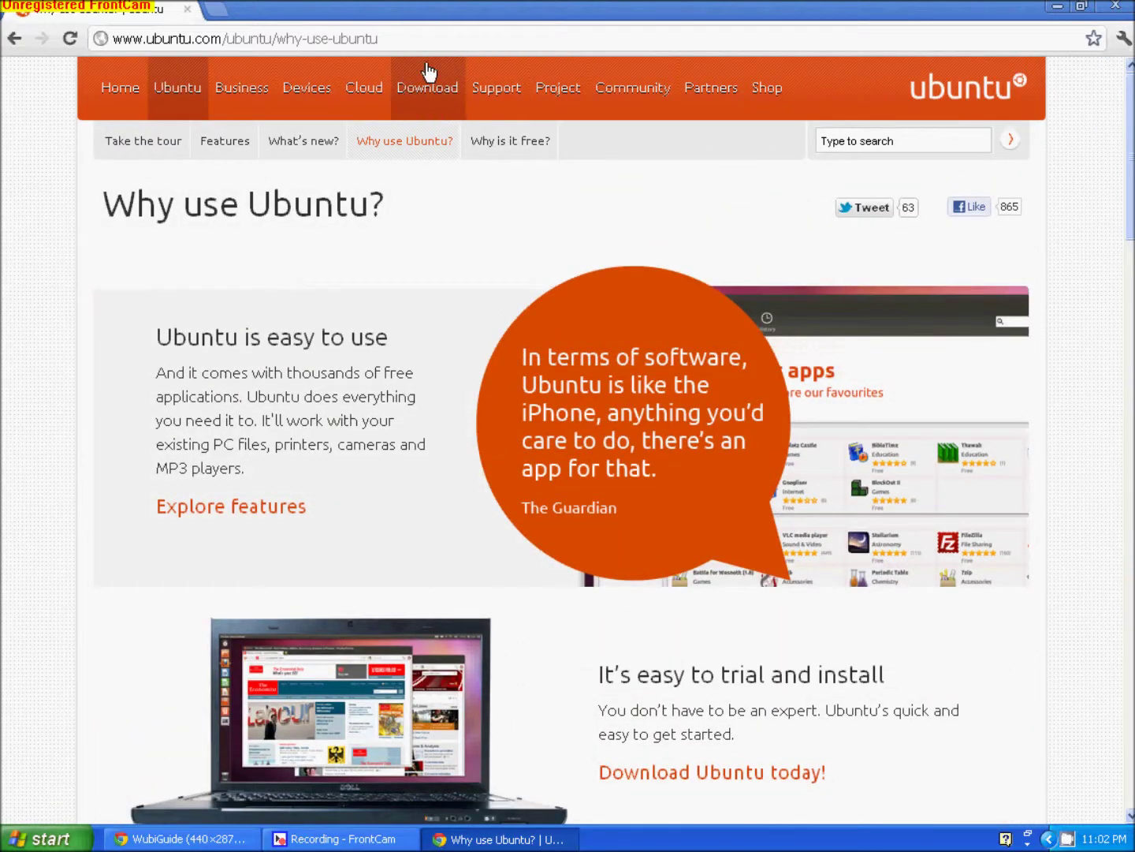
Step: Go to the Download Ubuntu page and choose the Run it with Windows option
click(424, 96)
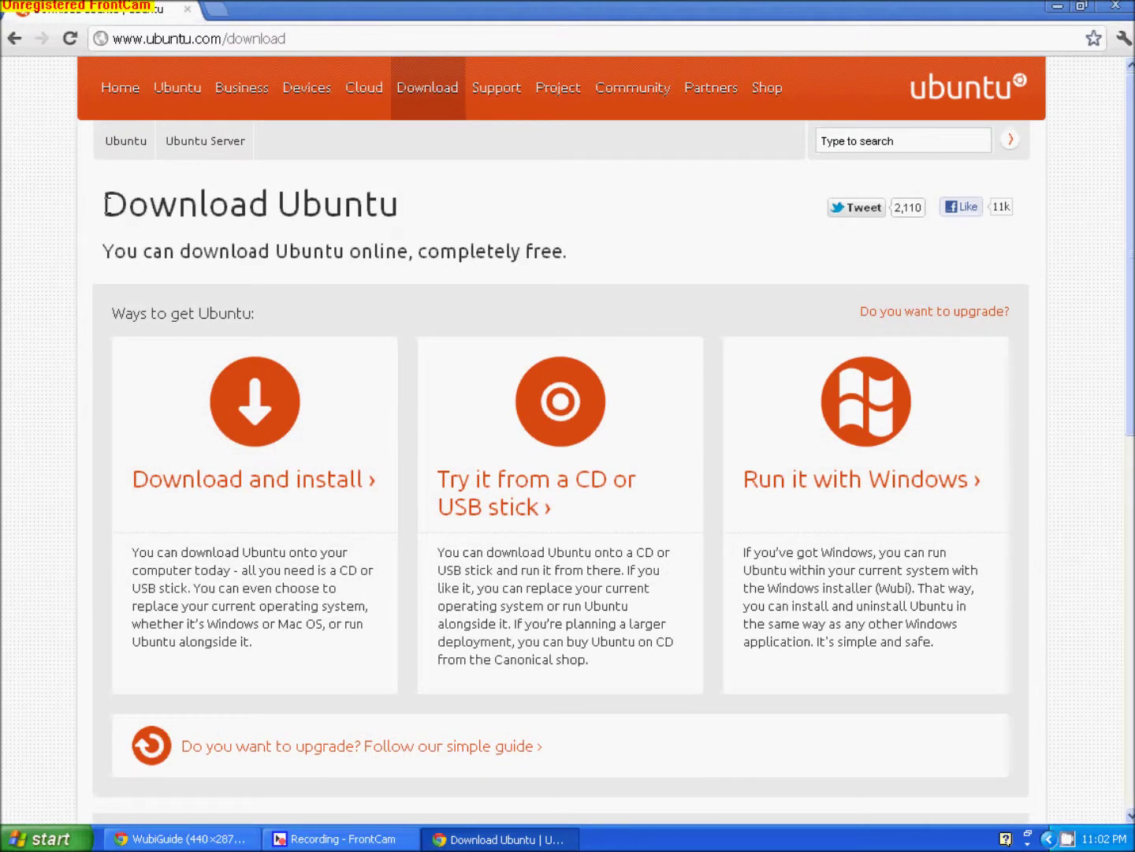
drag(104, 204, 374, 209)
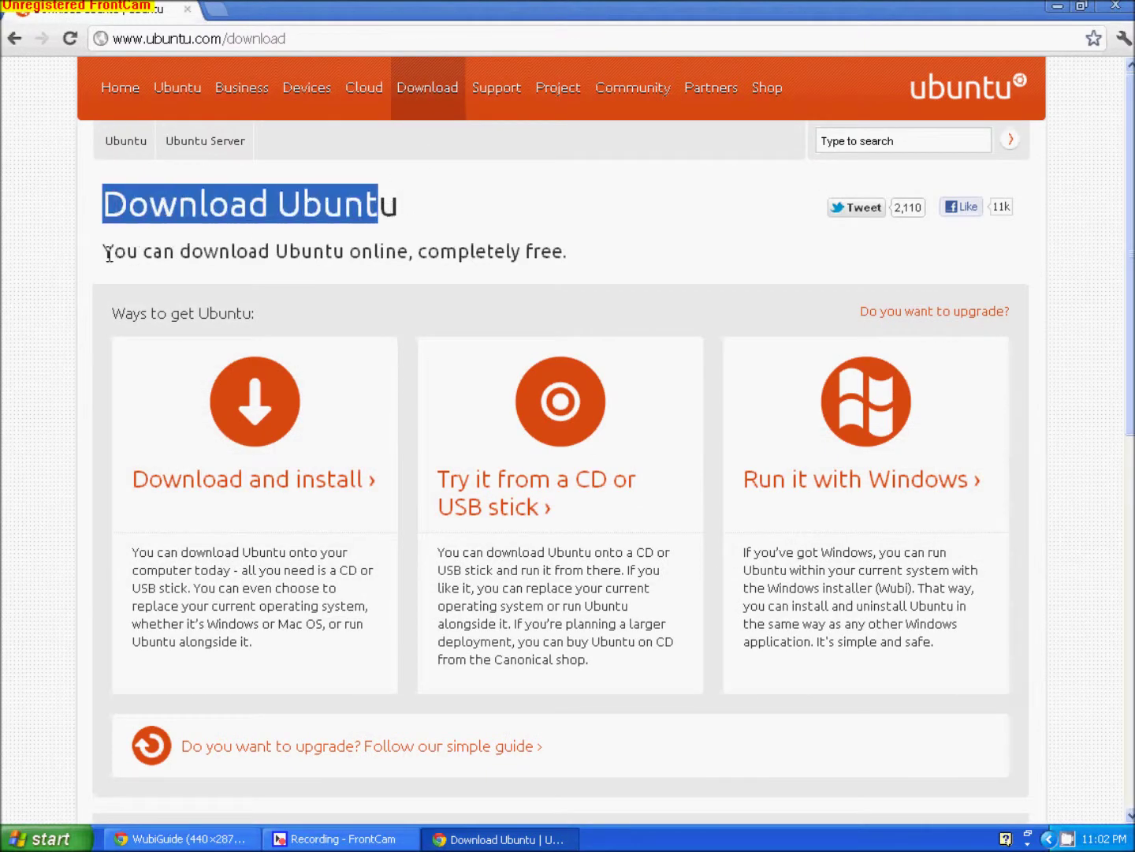
drag(103, 254, 565, 264)
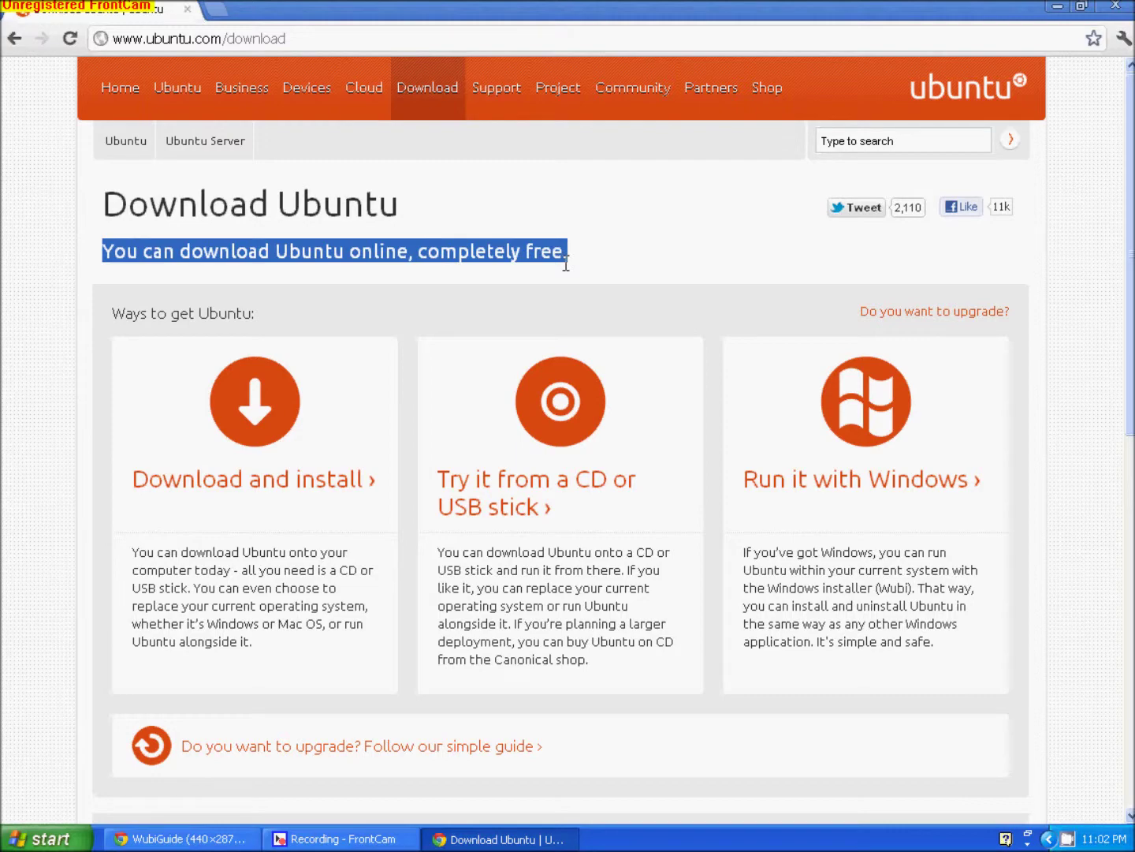
click(576, 311)
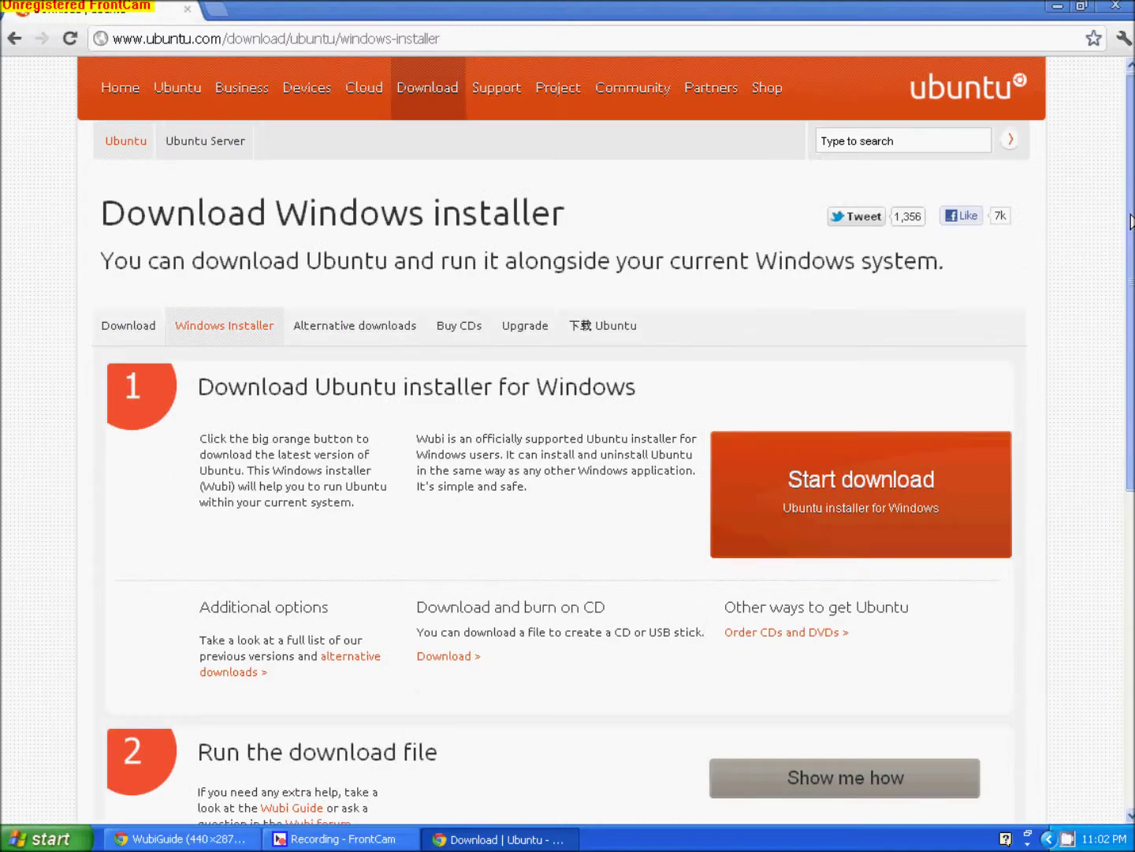
Step: Review the Windows installer instructions and check the linked Wubi forum for the Wubi megathread in a separate tab, closing it when done
drag(1131, 221, 1131, 379)
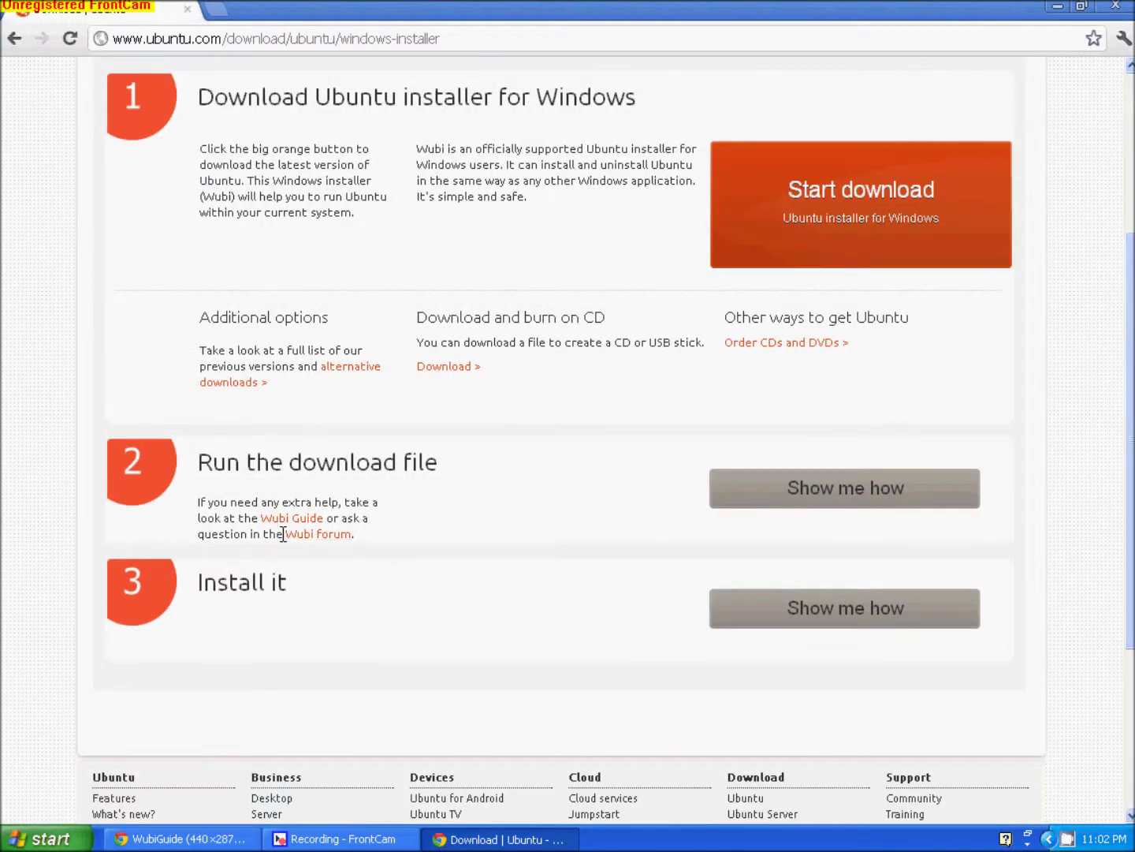
drag(283, 536, 349, 537)
click(386, 555)
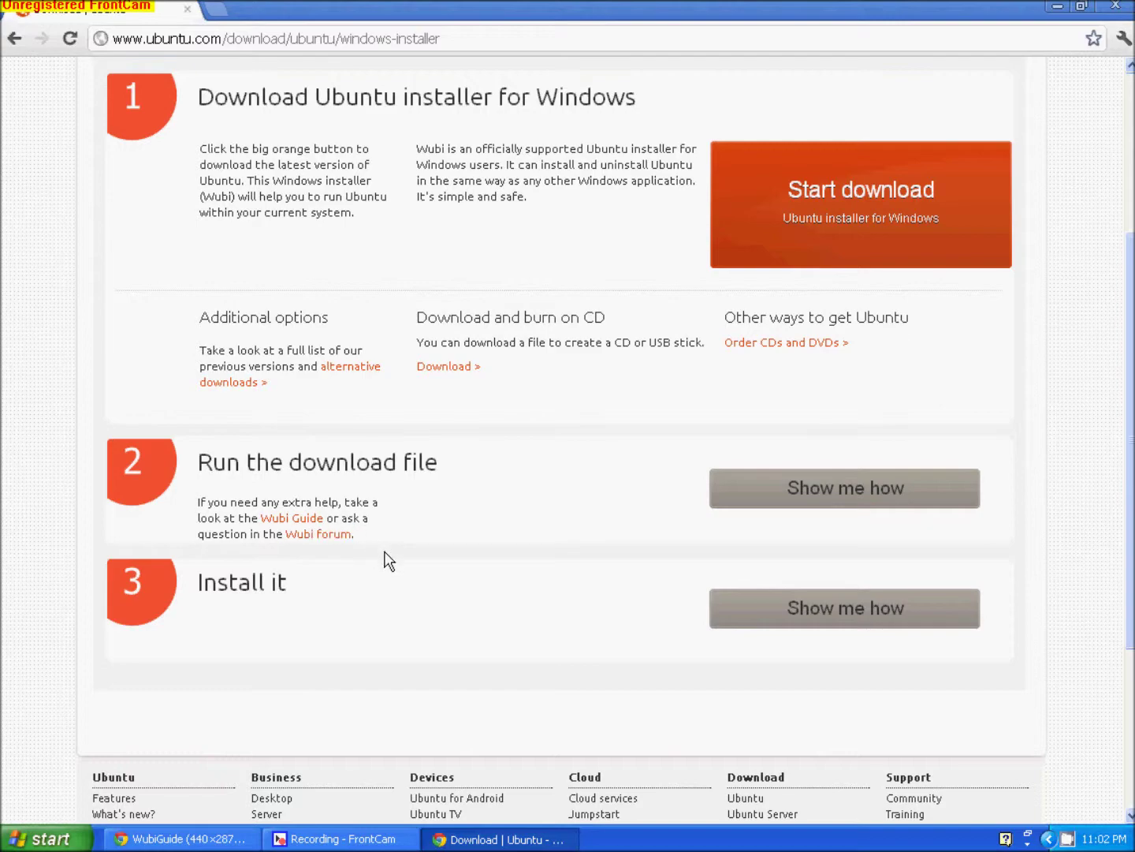
middle_click(346, 537)
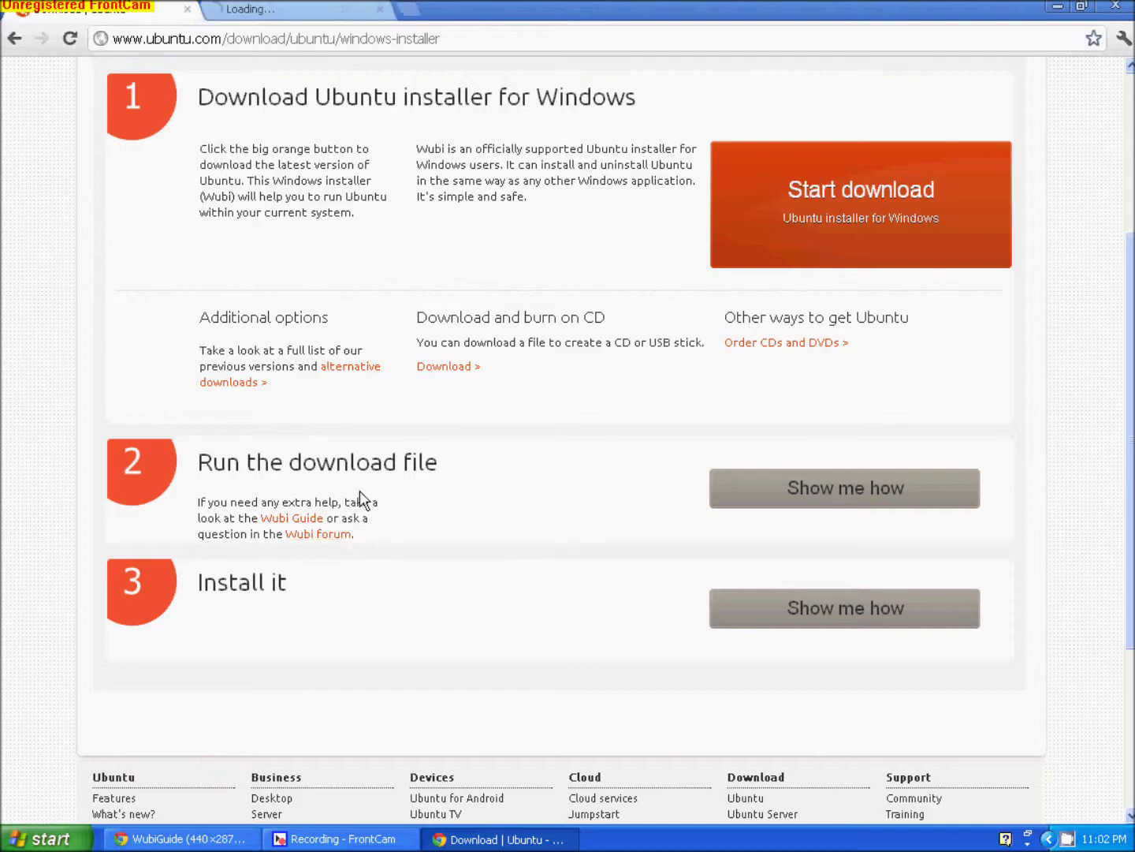
click(237, 14)
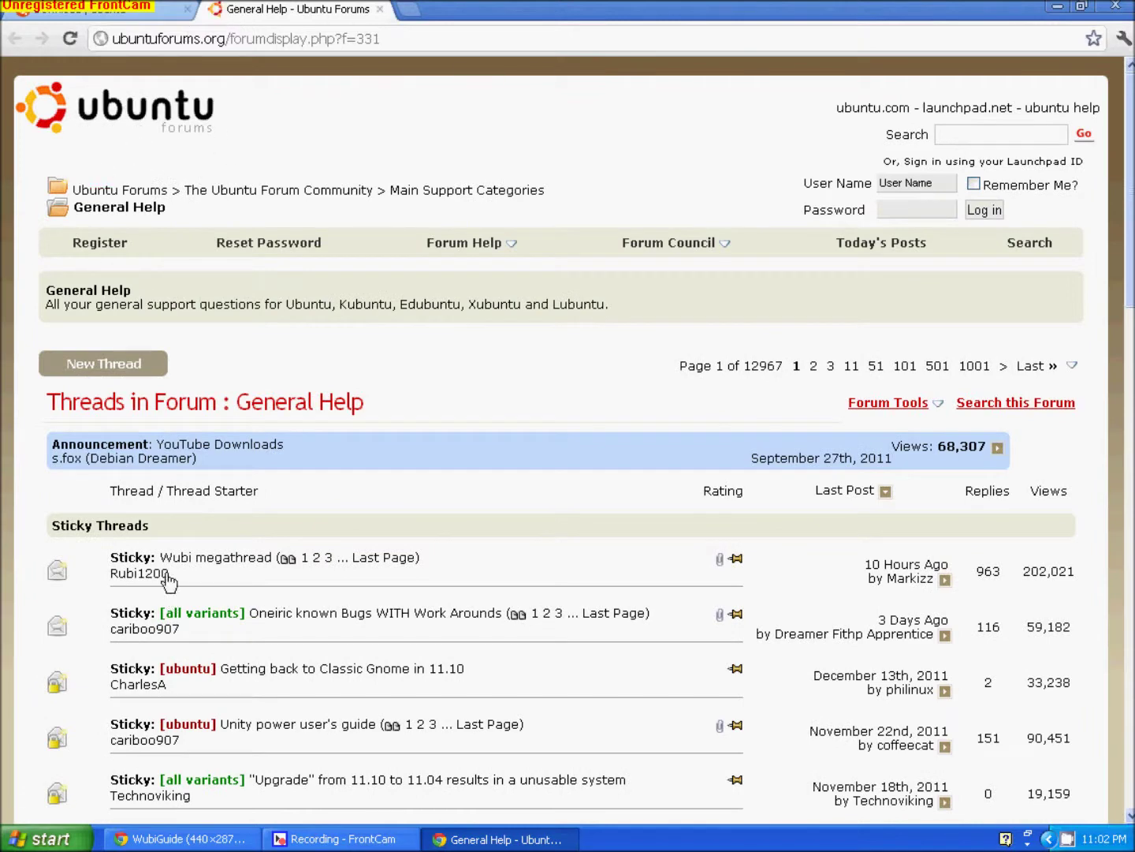
drag(157, 557, 278, 560)
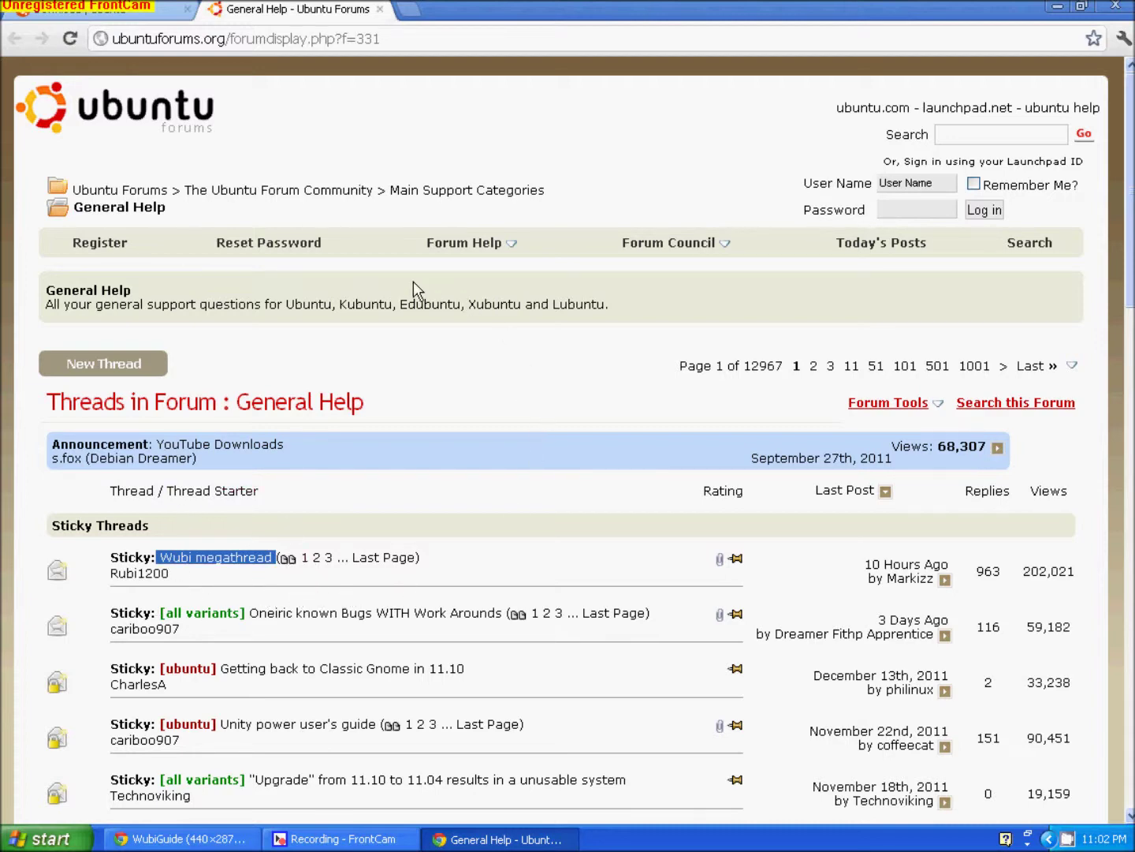
click(377, 10)
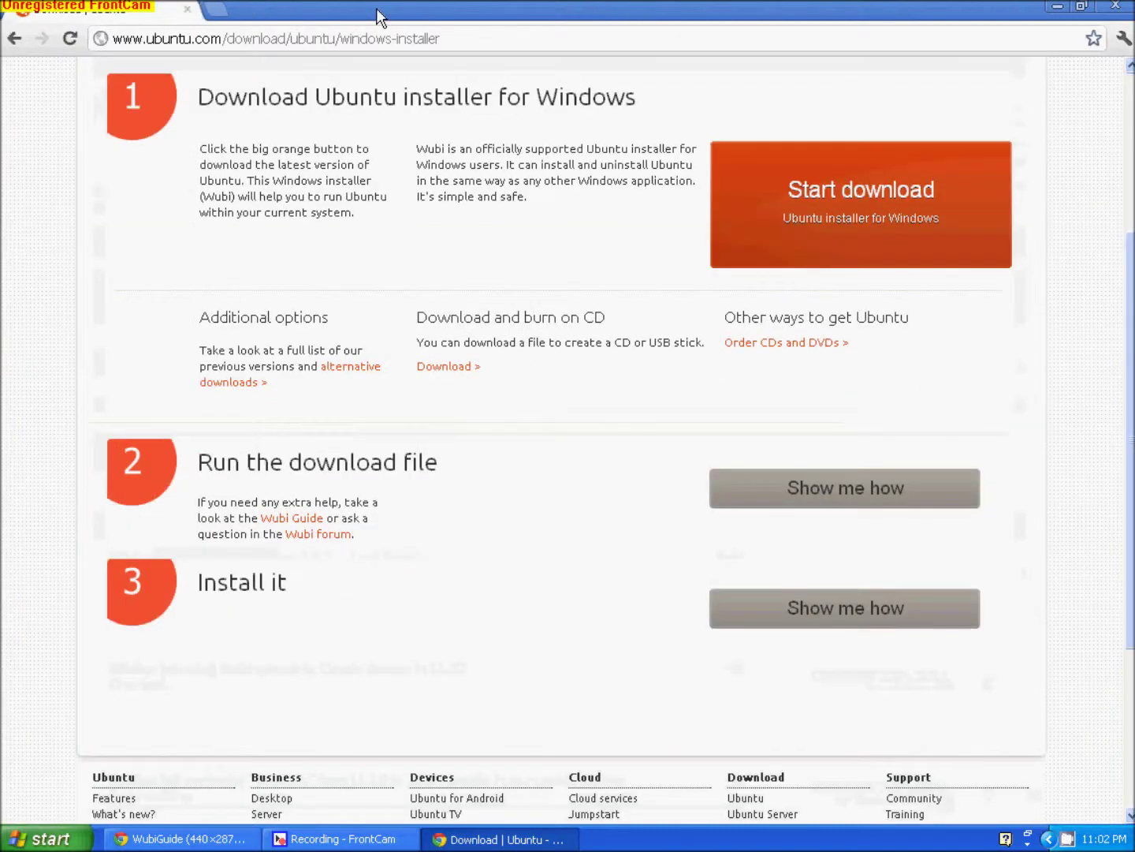
Step: Start downloading the Ubuntu installer for Windows
scroll(442, 237, up, 4)
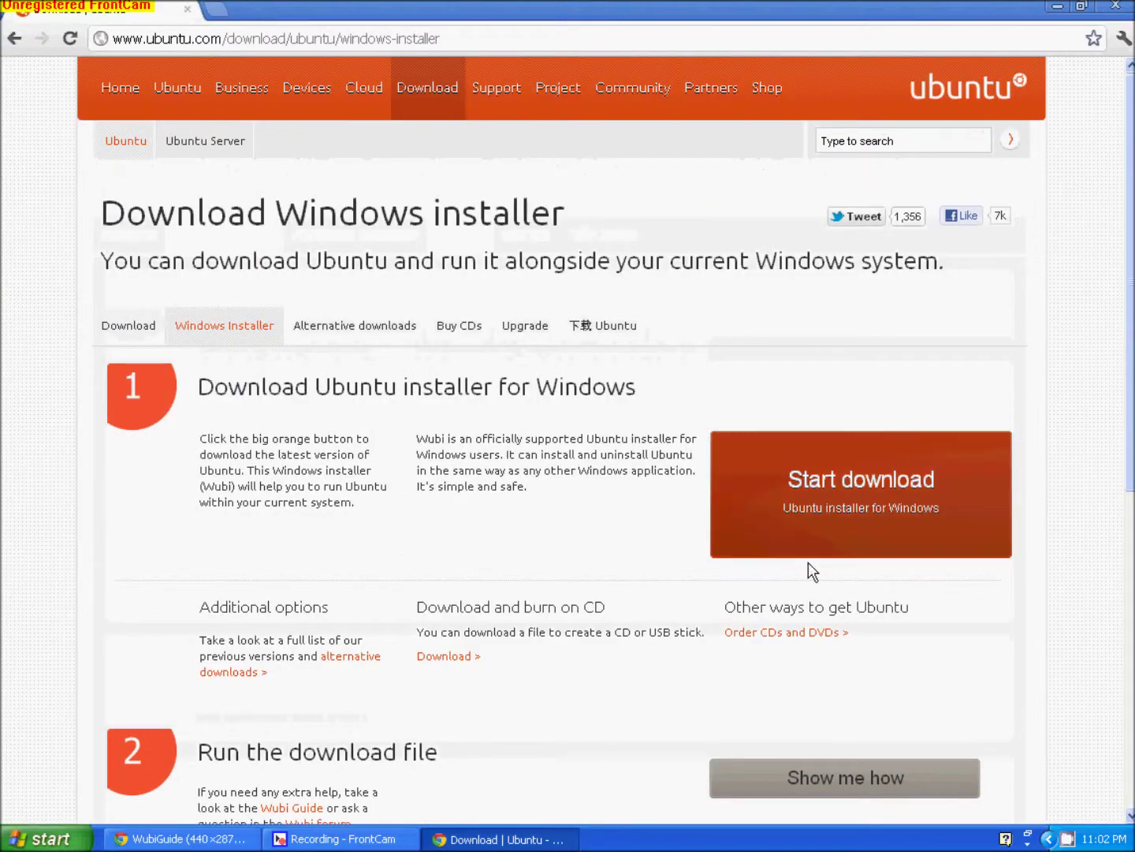
click(842, 529)
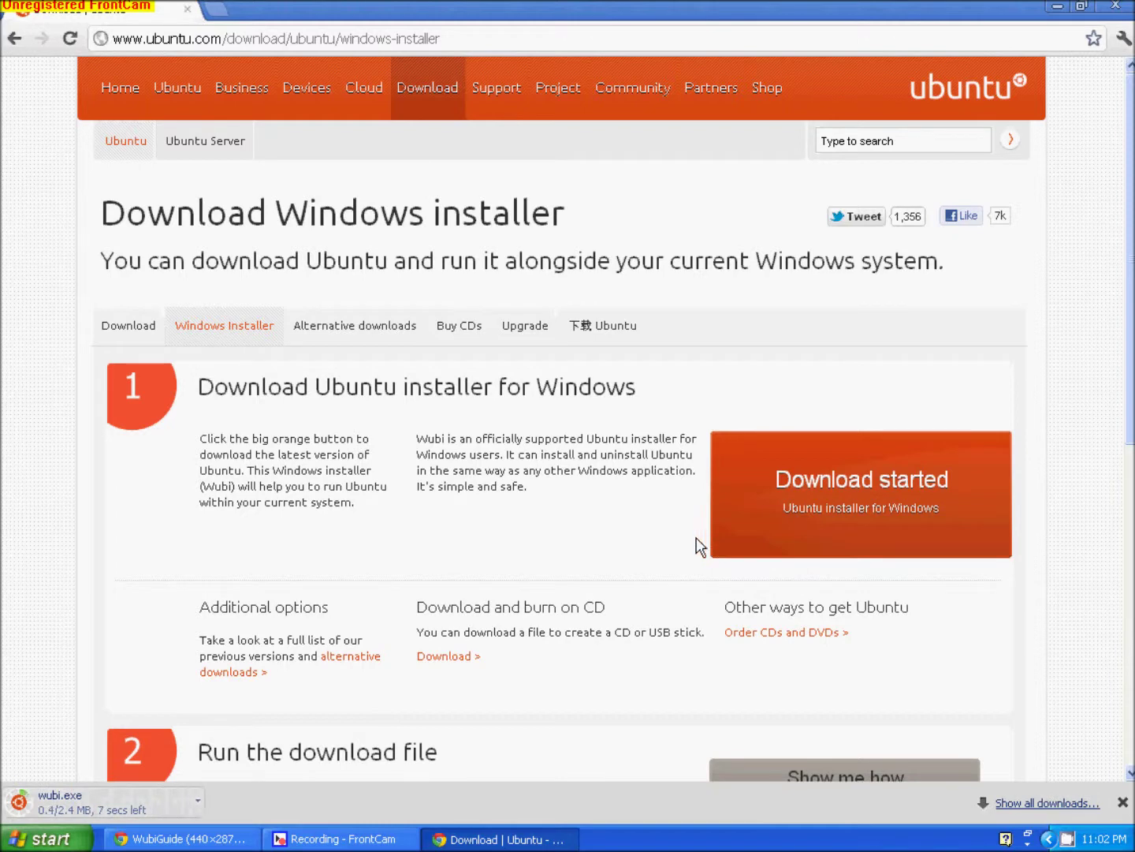
click(1049, 843)
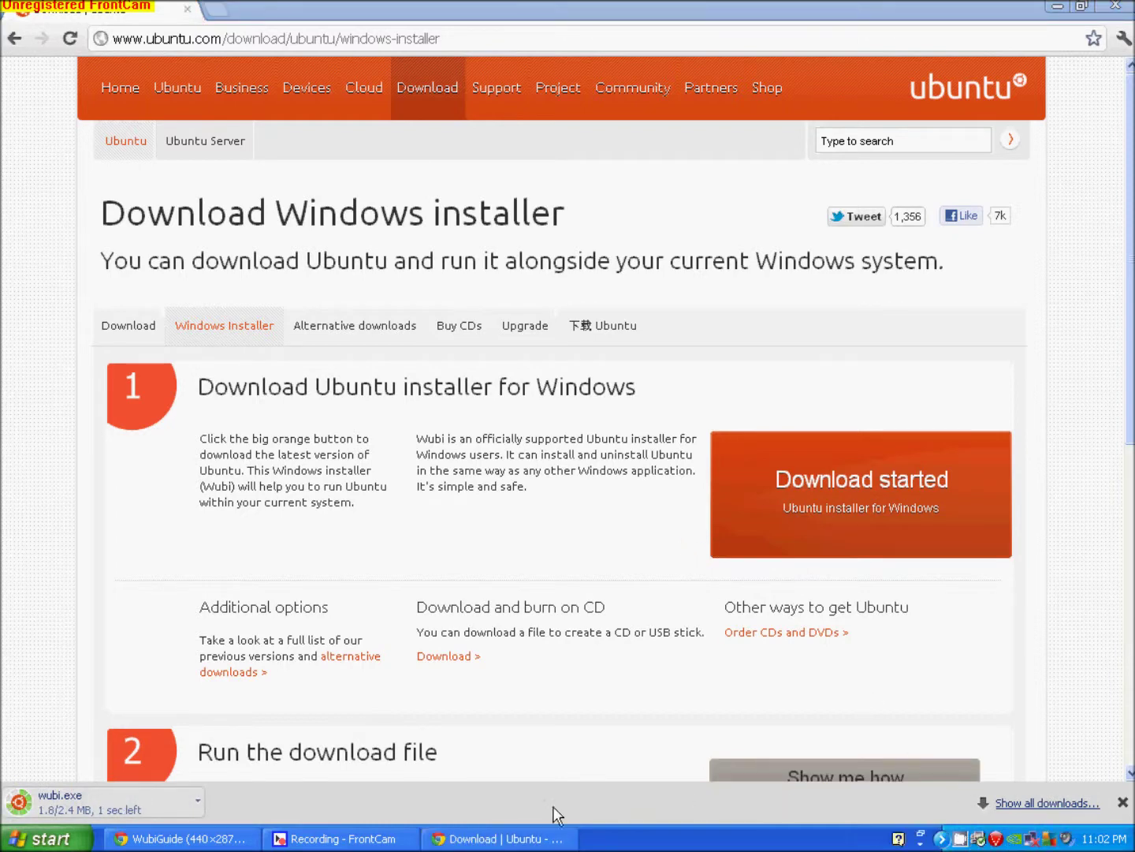
click(390, 839)
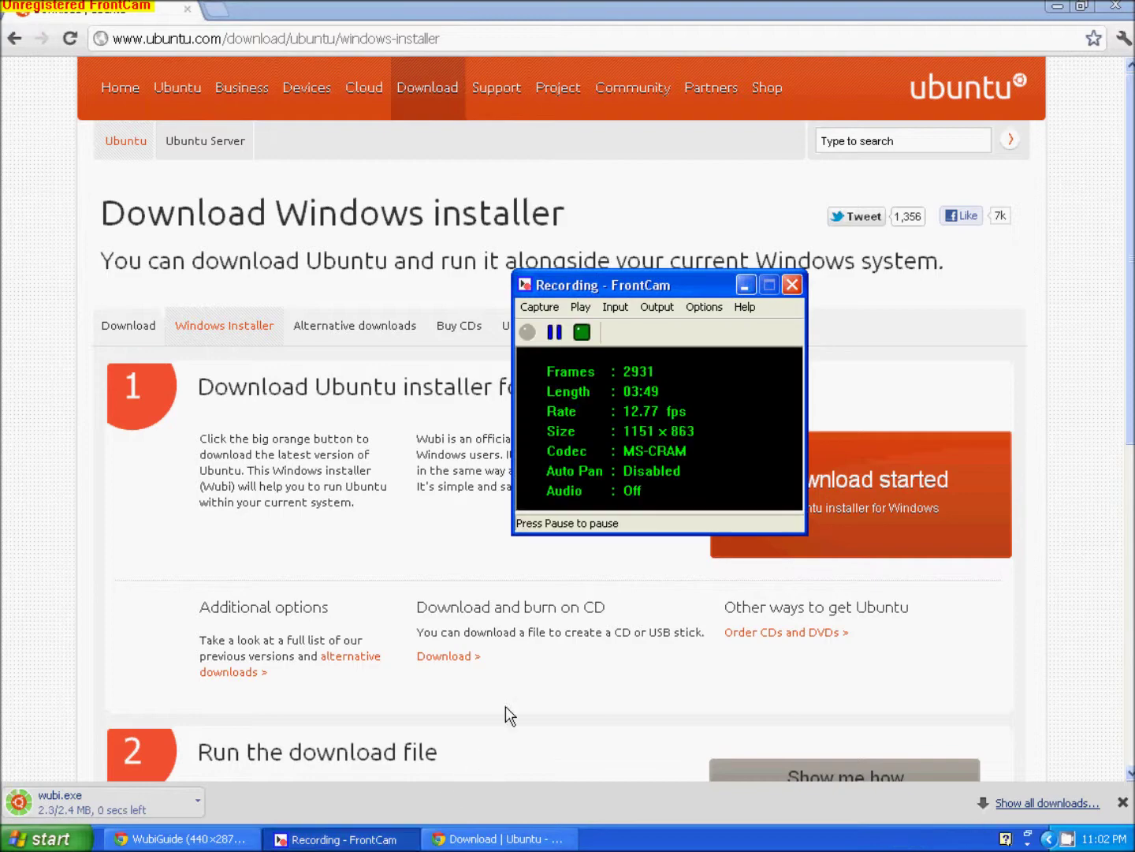
click(554, 332)
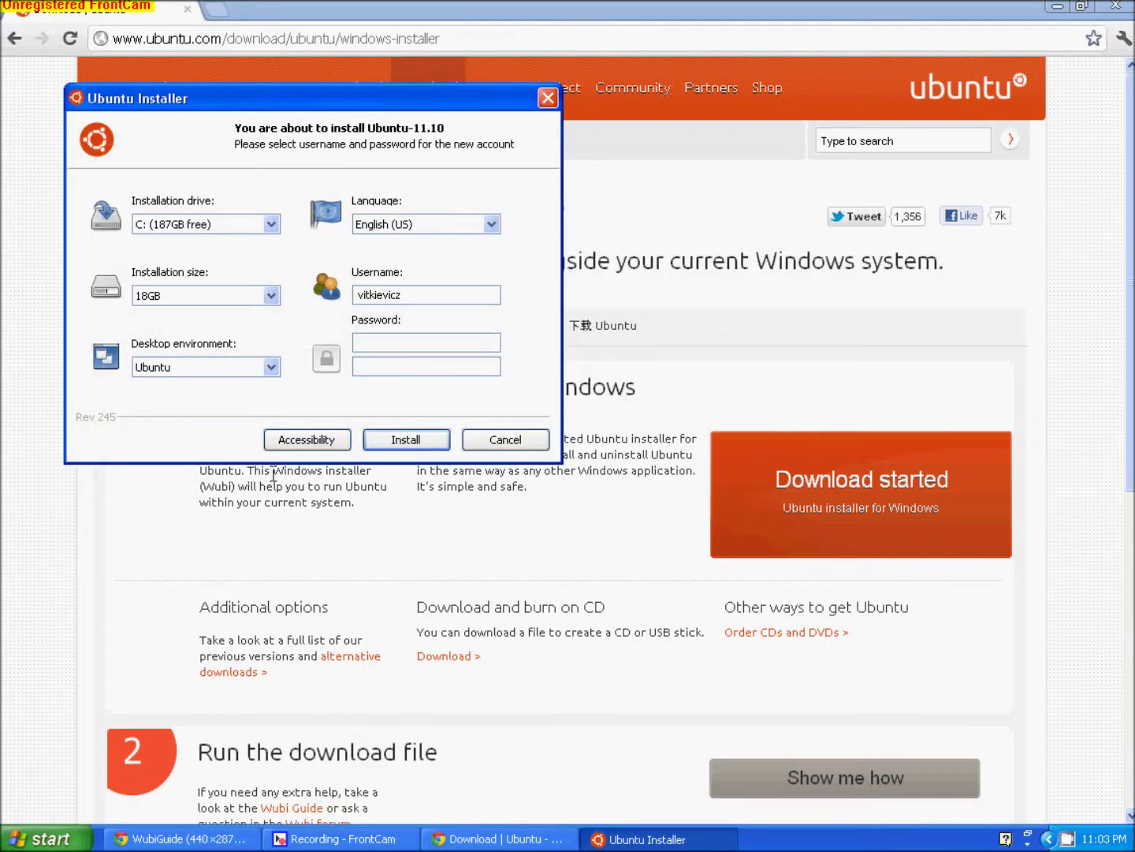
Step: Configure the Ubuntu installation for drive C: with a size of 10GB and the Ubuntu desktop environment
click(209, 223)
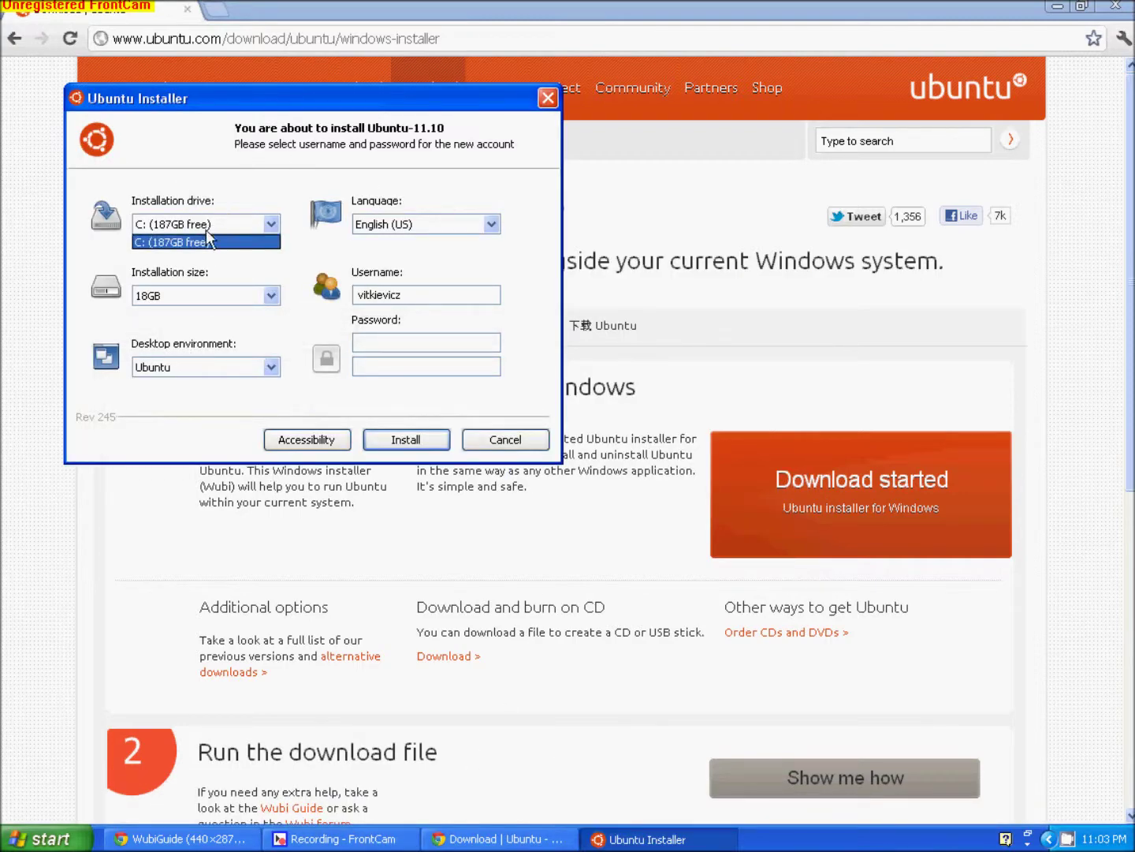
click(195, 224)
click(202, 297)
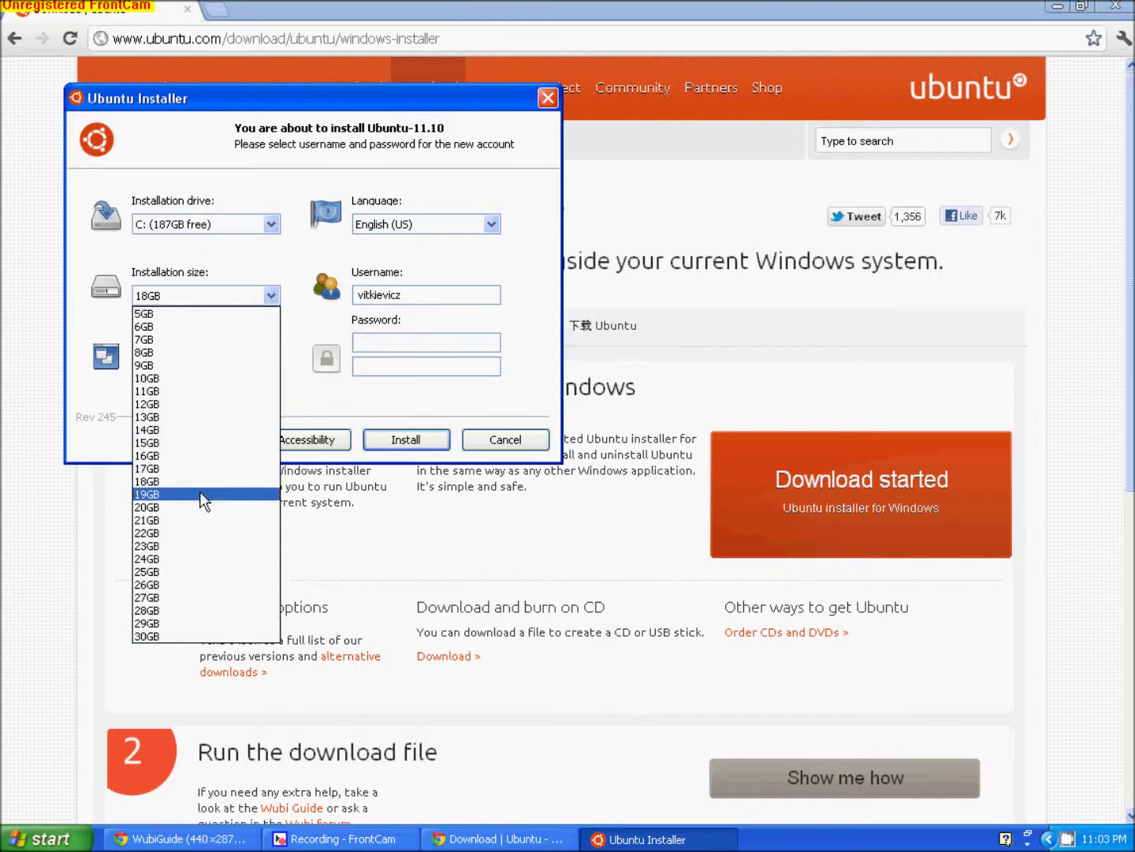
click(199, 380)
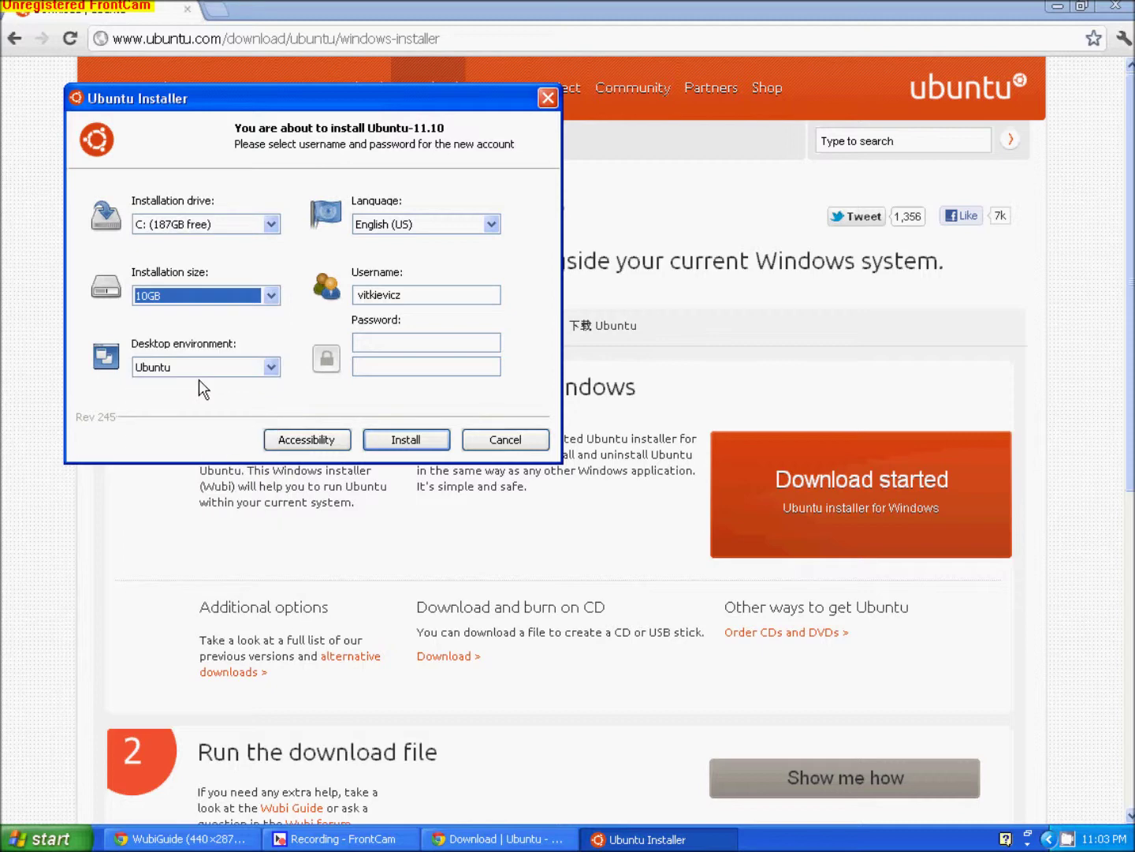
click(199, 371)
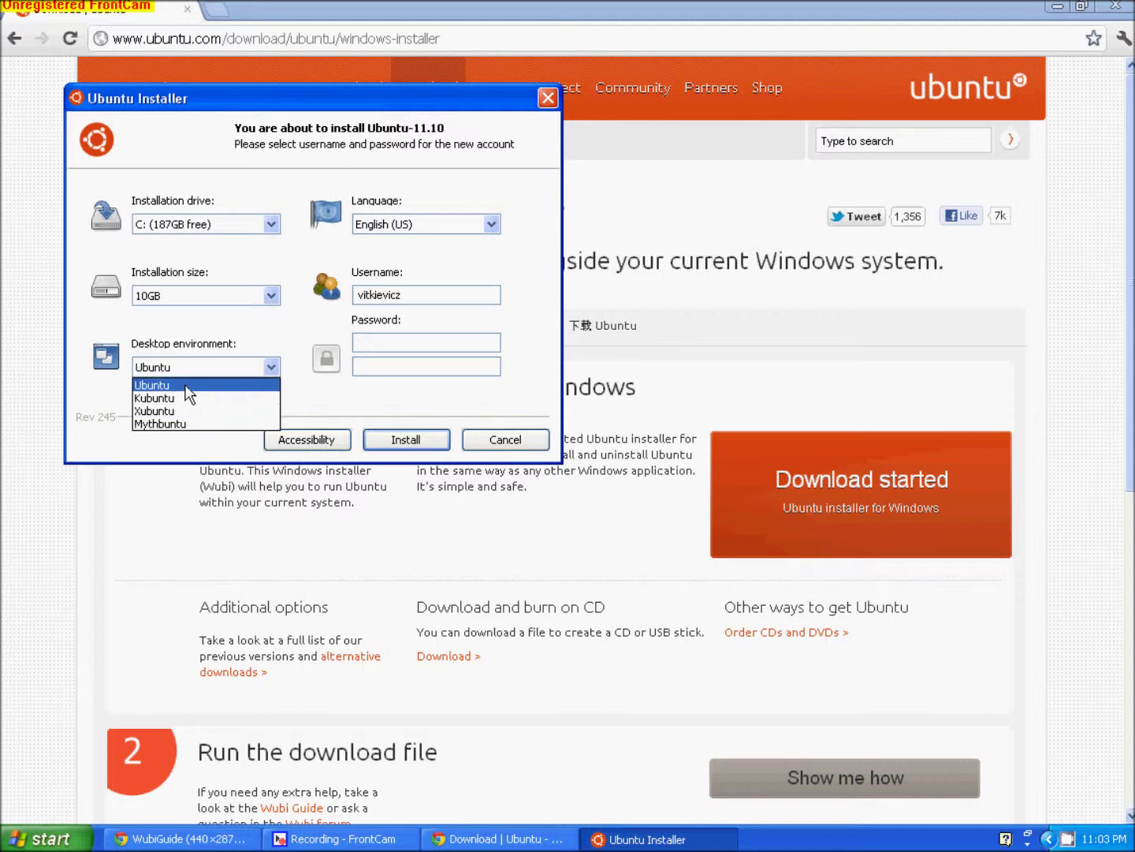
click(187, 385)
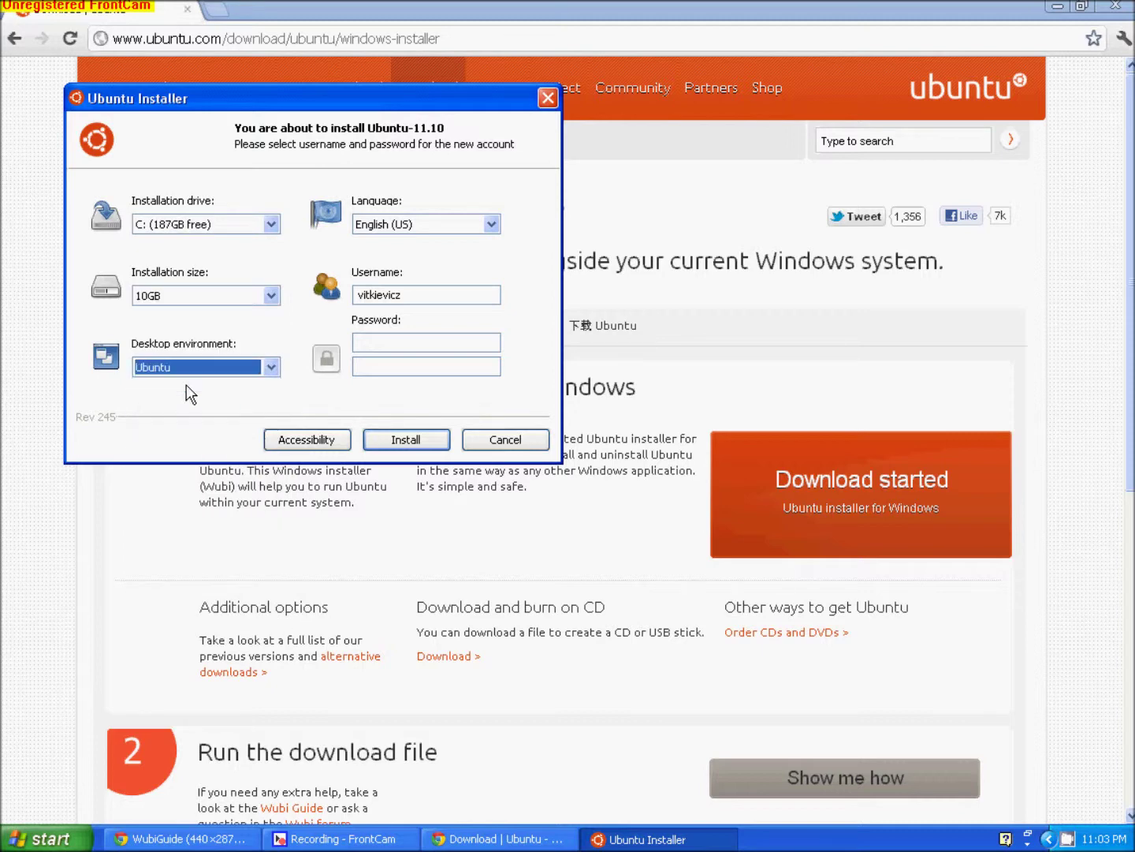
Step: Choose English (US) as the language, enter the account password in both password fields, and start the installation
click(413, 223)
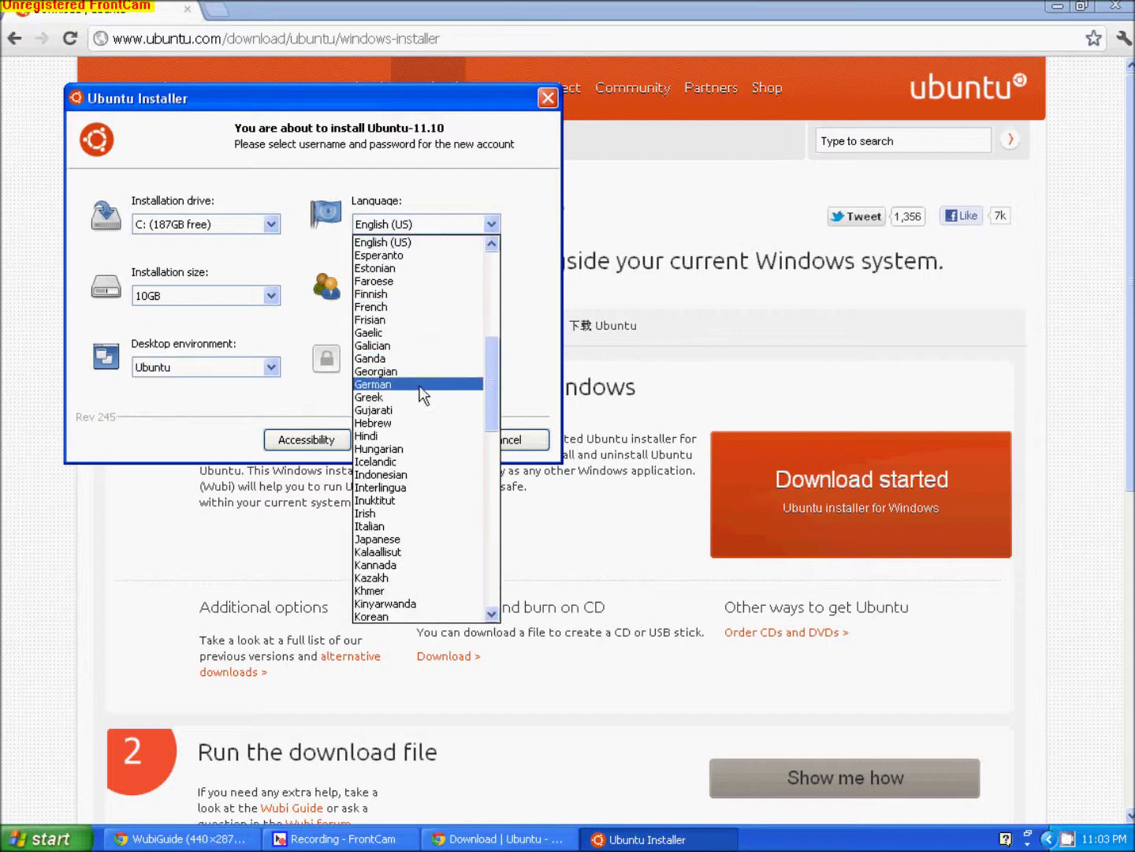
click(408, 243)
double_click(407, 293)
click(407, 344)
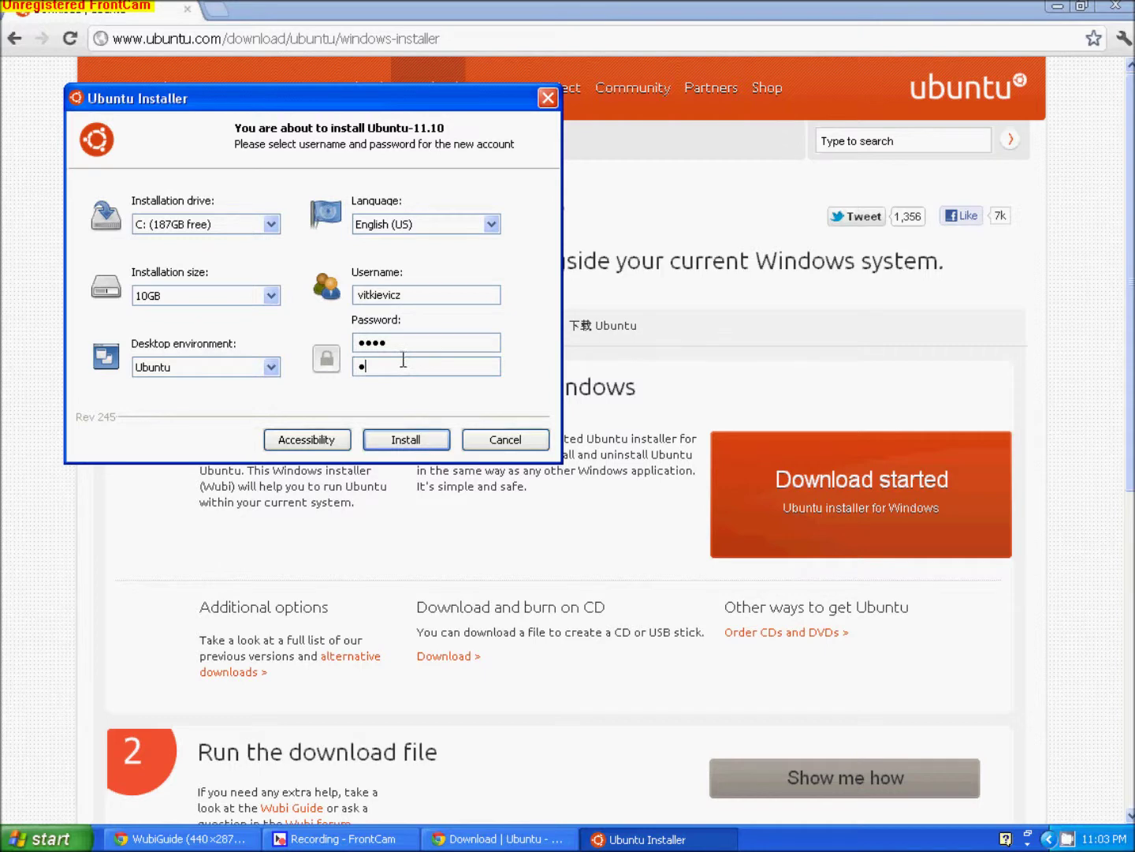
click(400, 438)
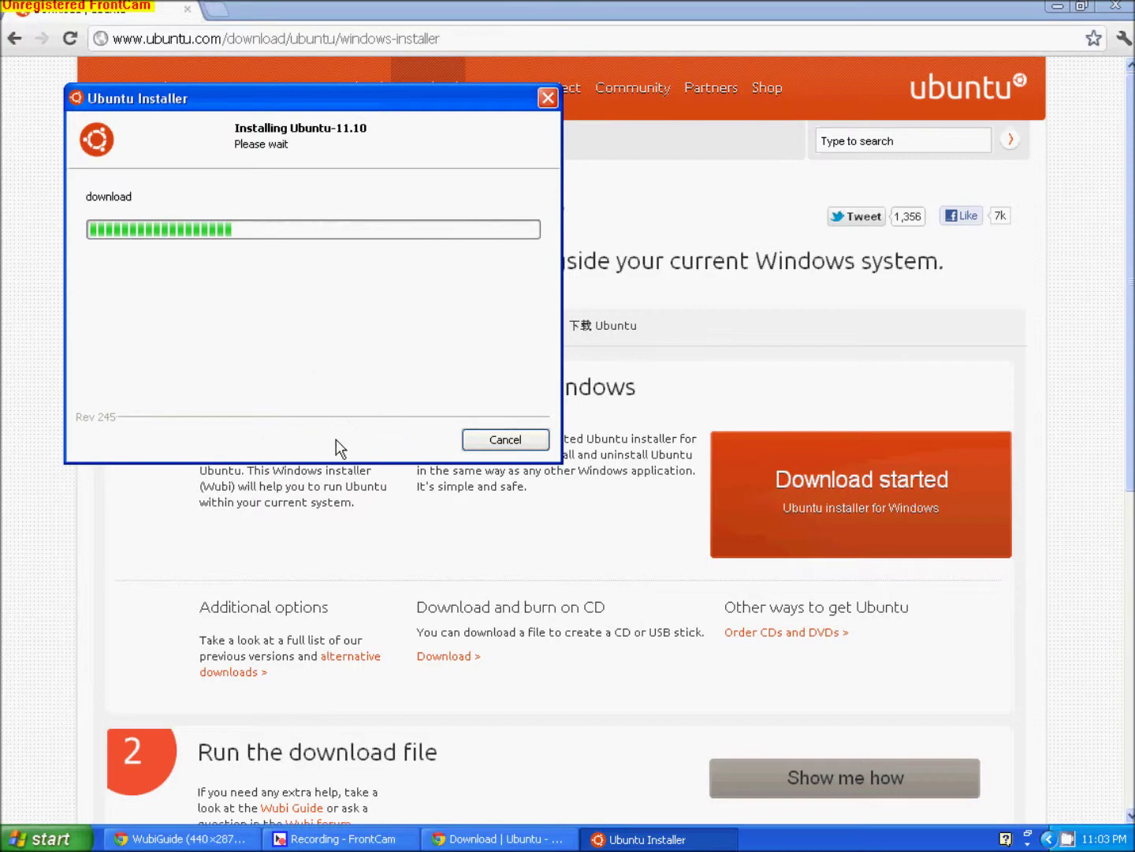
click(339, 839)
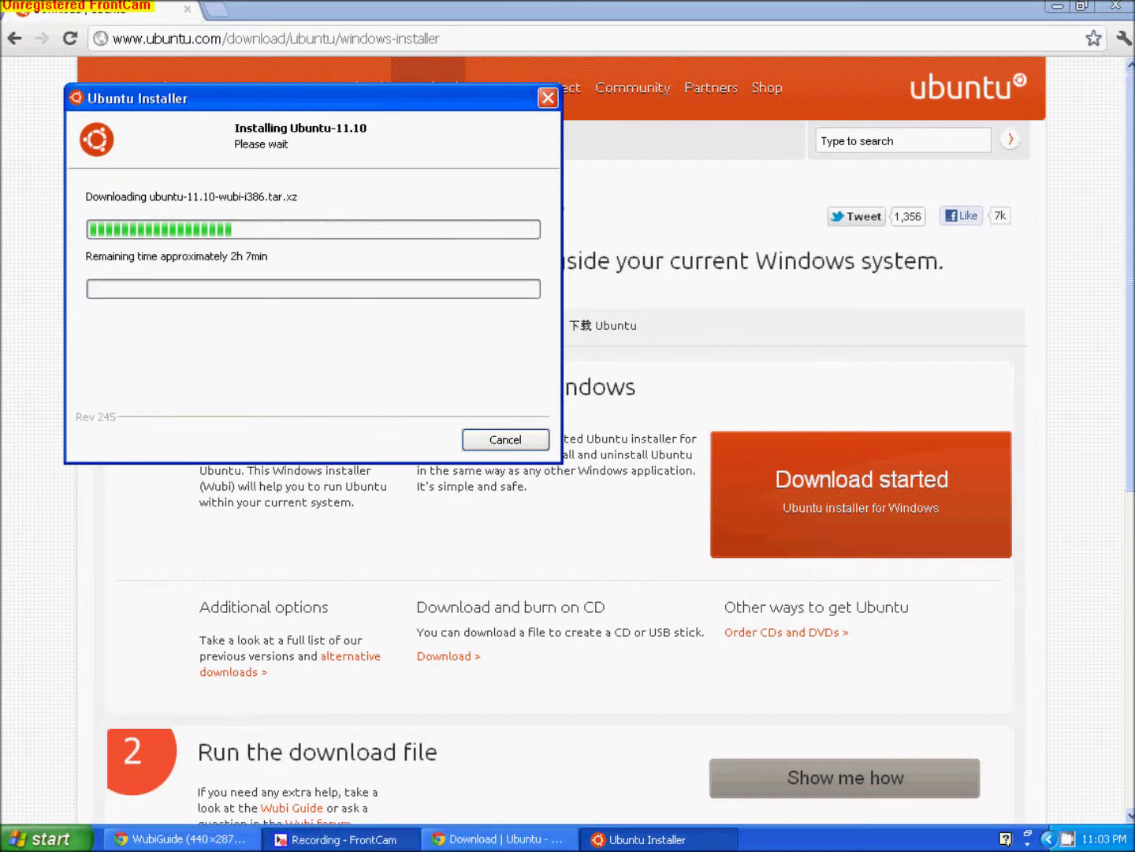
click(557, 337)
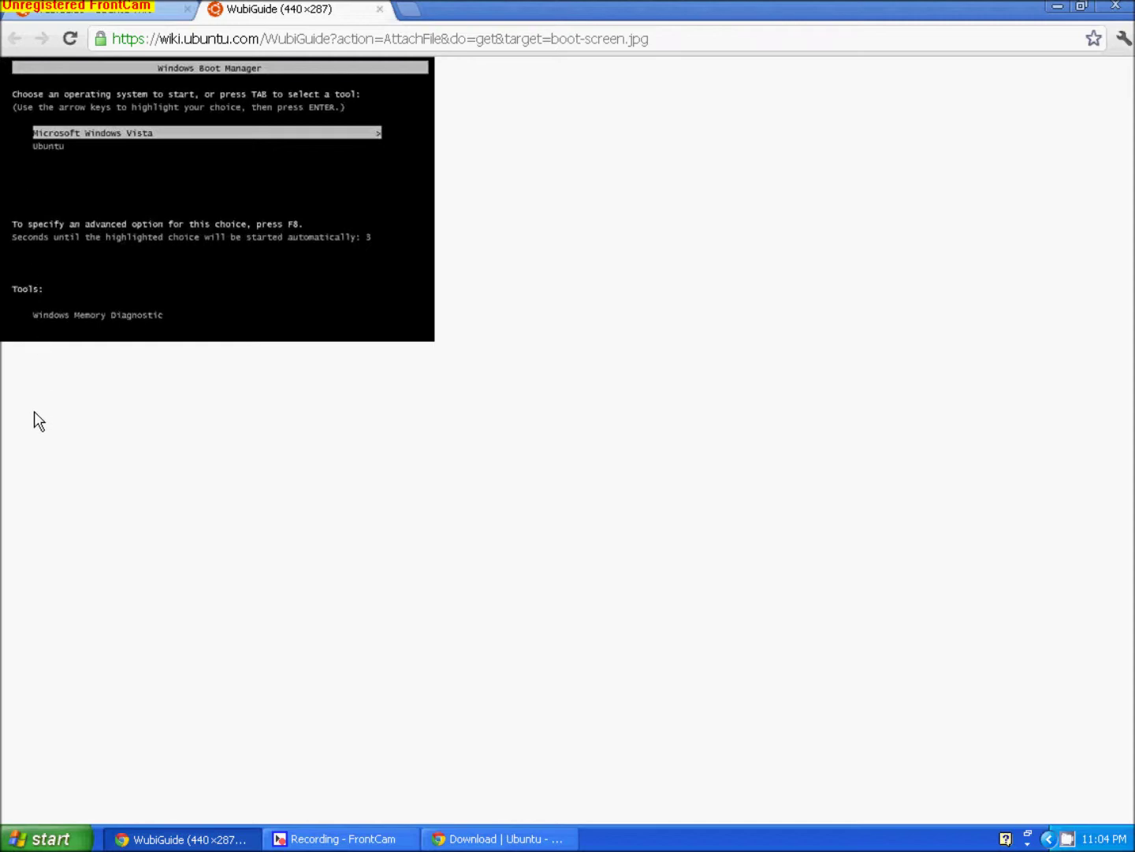
Step: Switch to the WubiGuide wiki page and read the Uninstallation section on how to uninstall Wubi
click(114, 10)
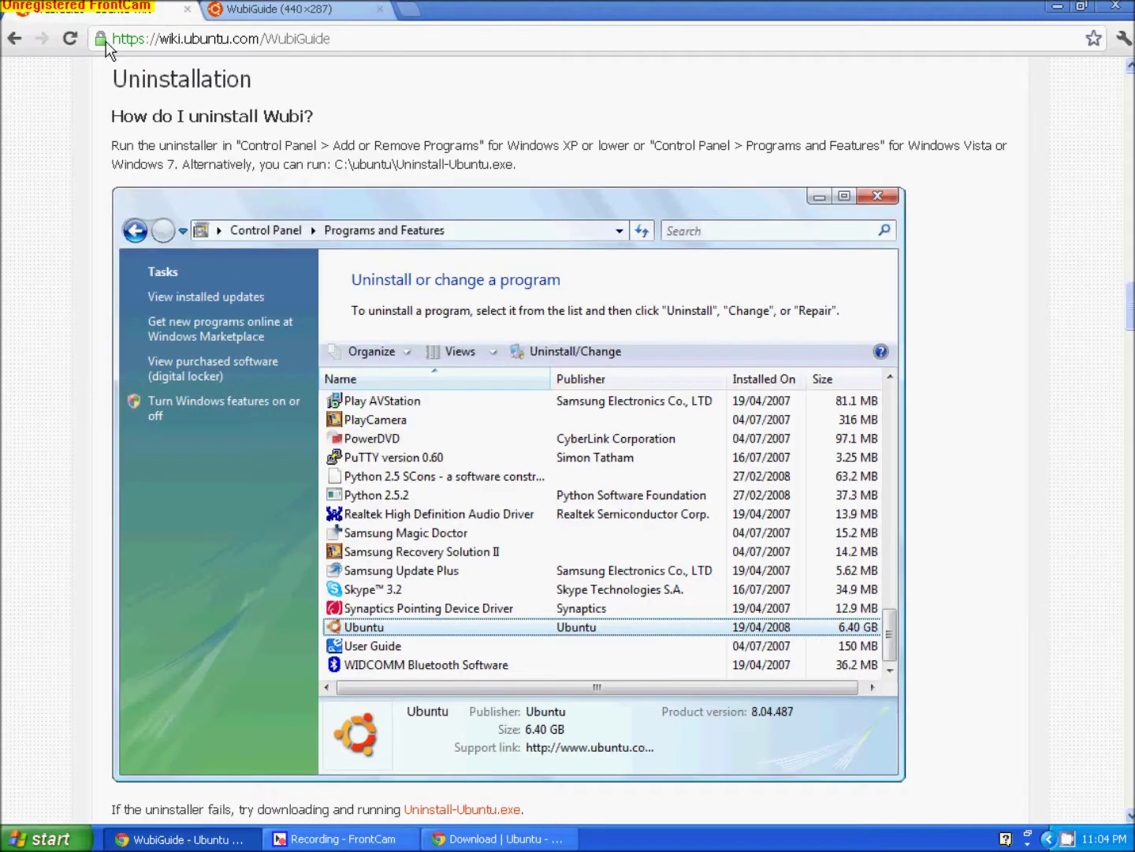
drag(113, 78, 254, 82)
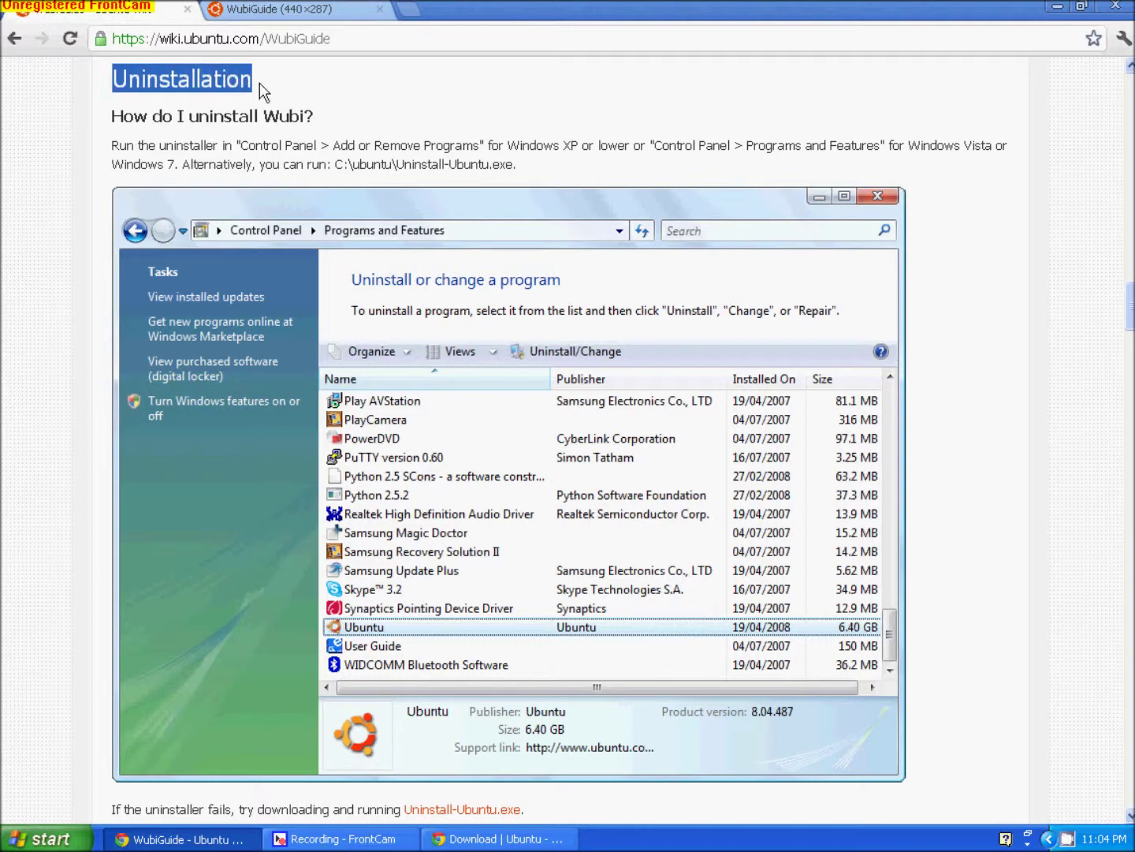
drag(112, 116, 311, 118)
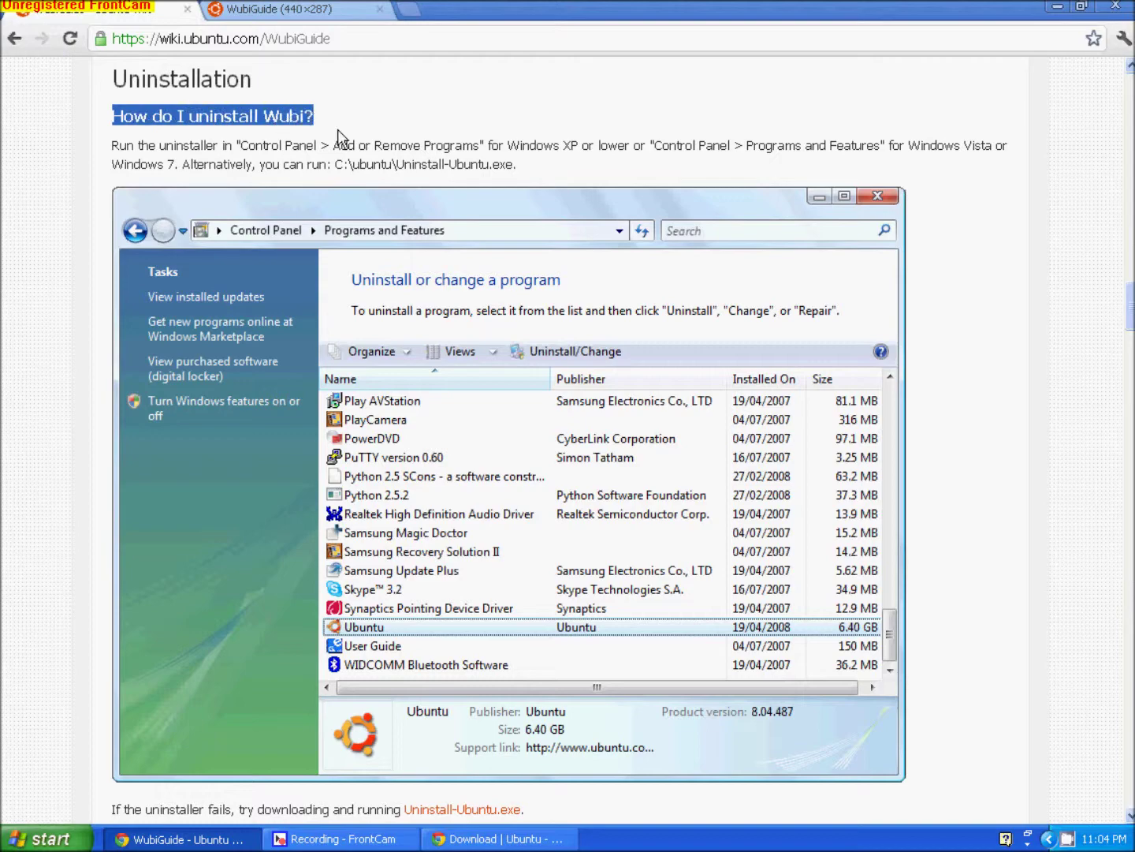
click(339, 131)
Step: Open Add or Remove Programs in the Windows Control Panel to view where Ubuntu can be uninstalled
click(38, 839)
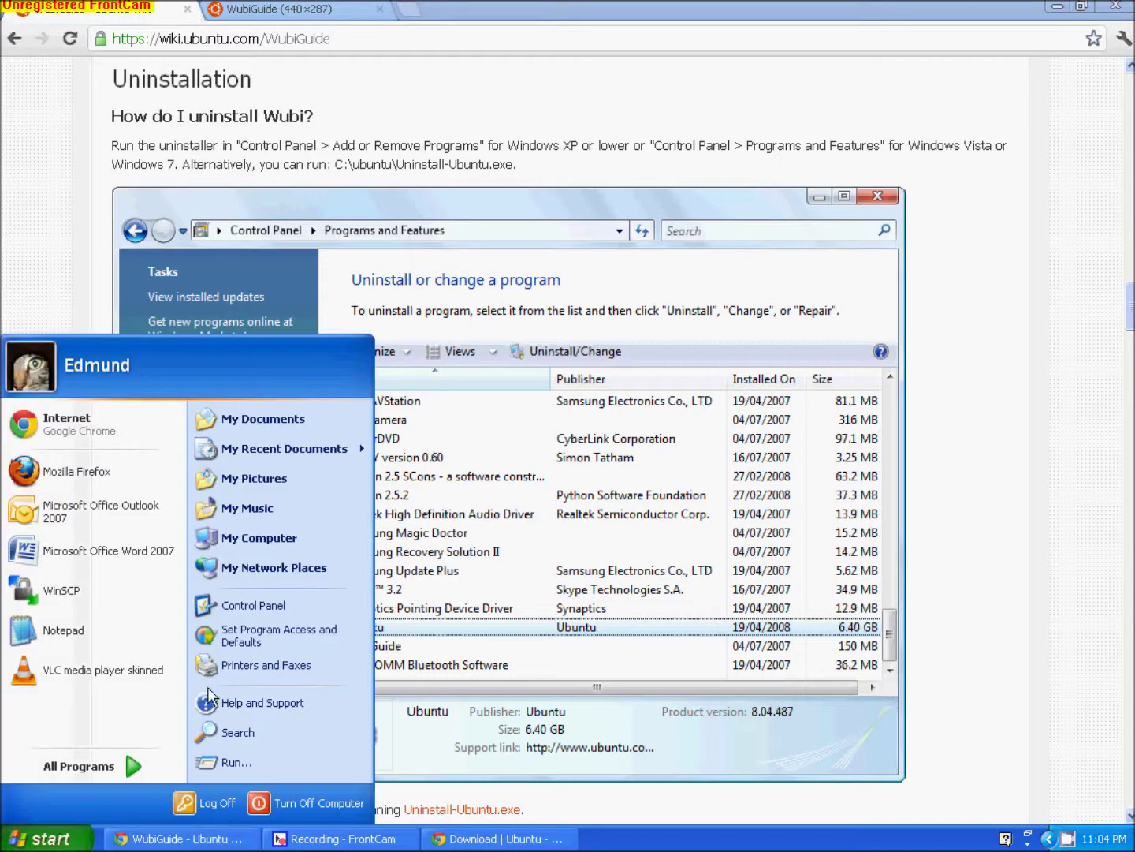
click(226, 609)
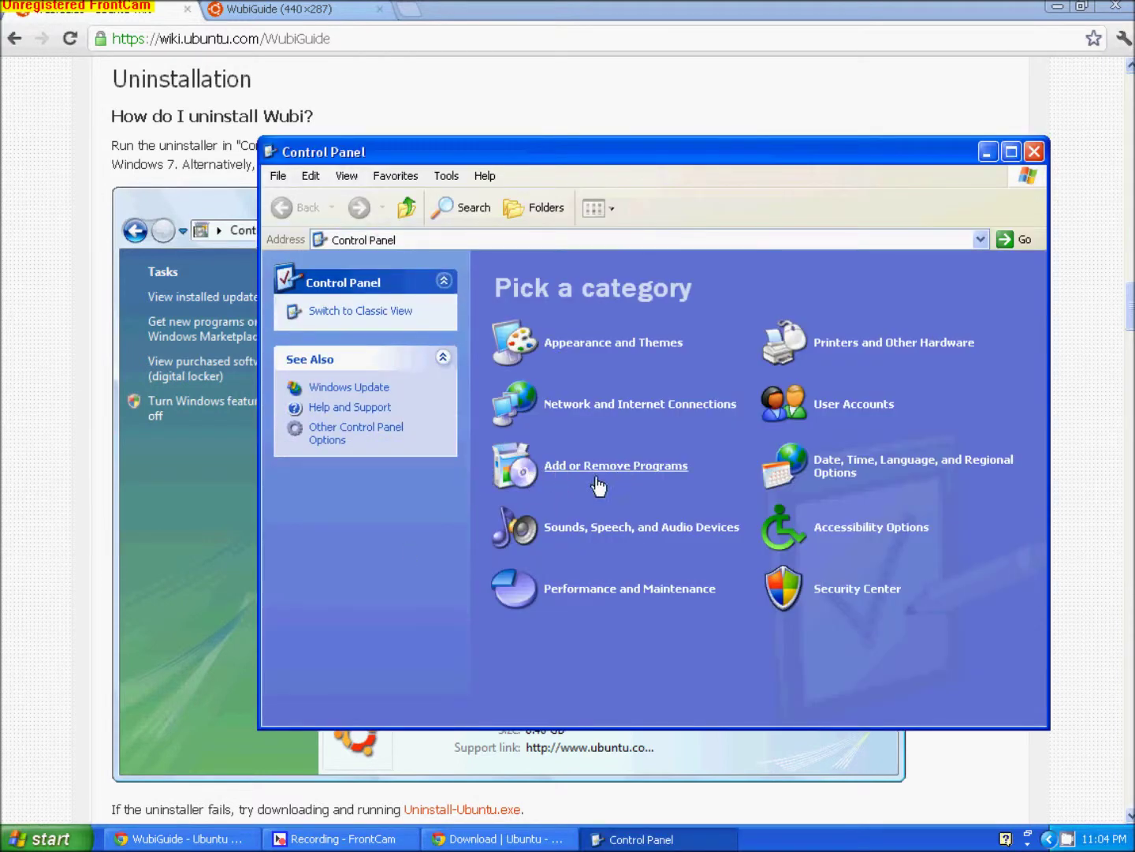
click(522, 464)
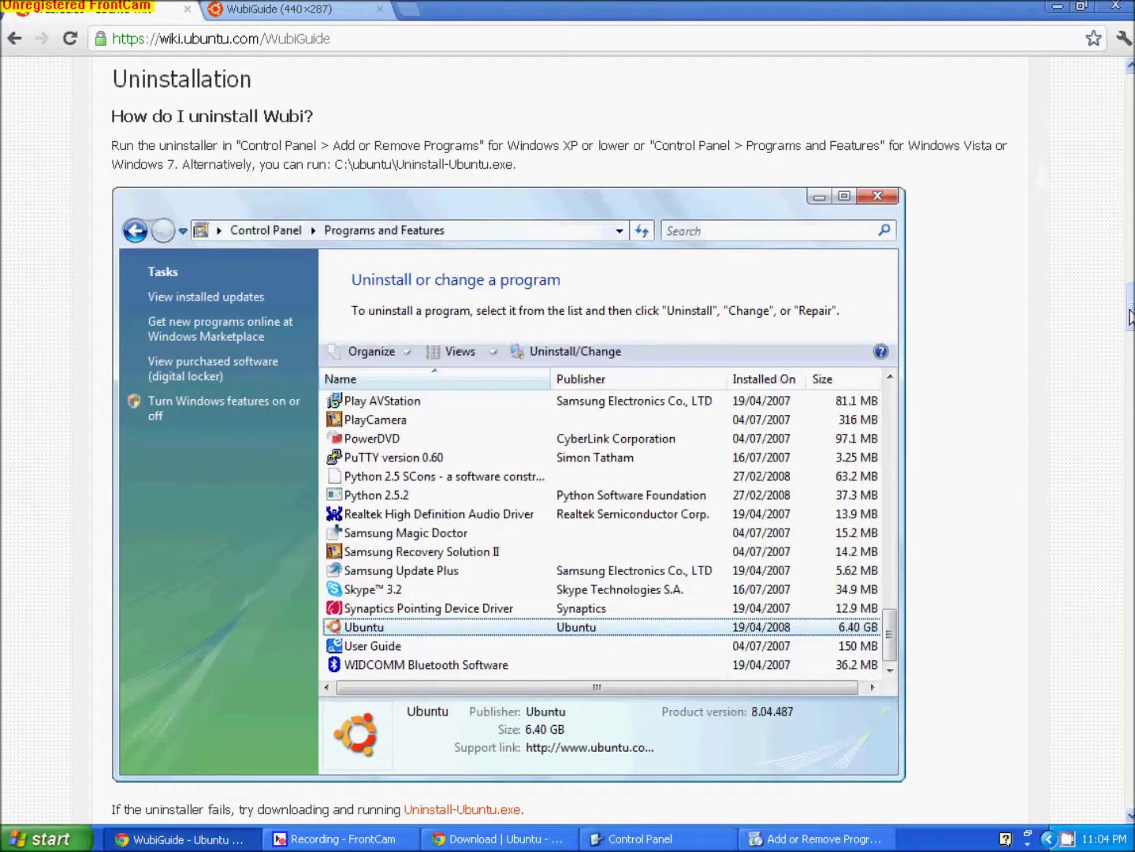
click(1131, 320)
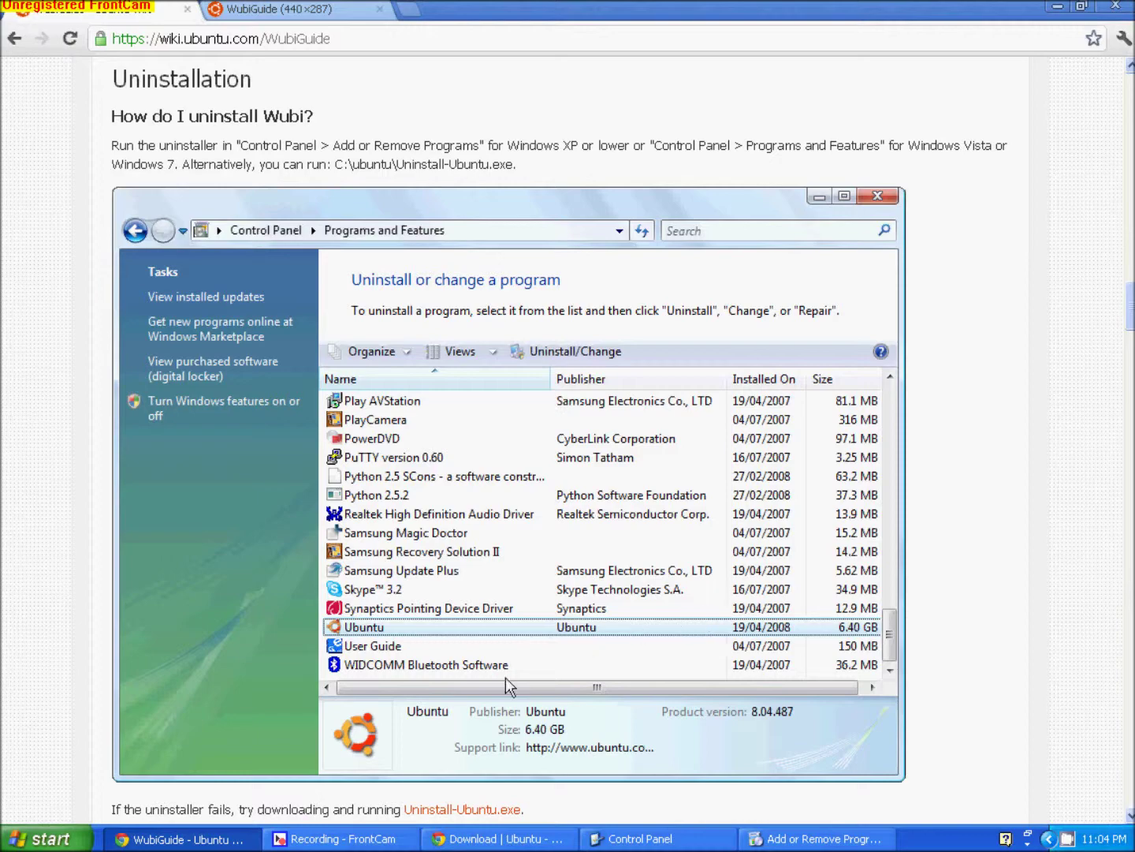
click(358, 840)
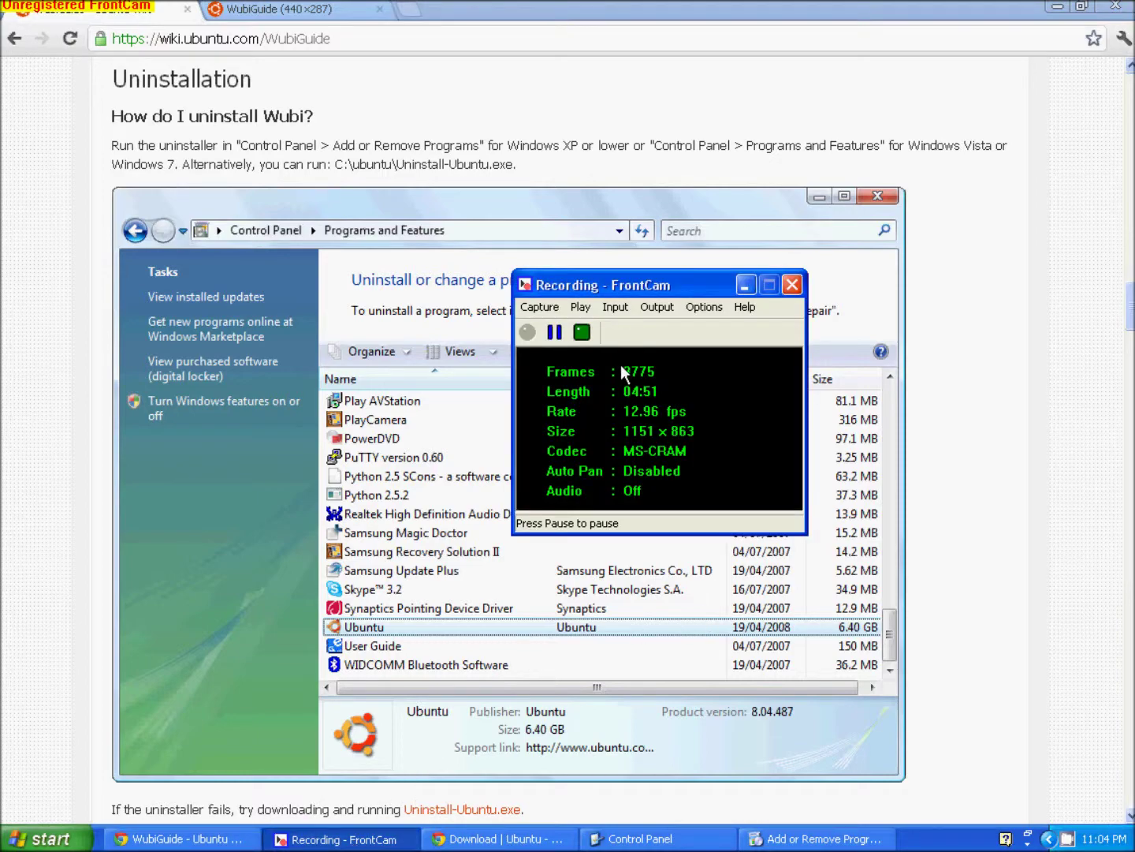